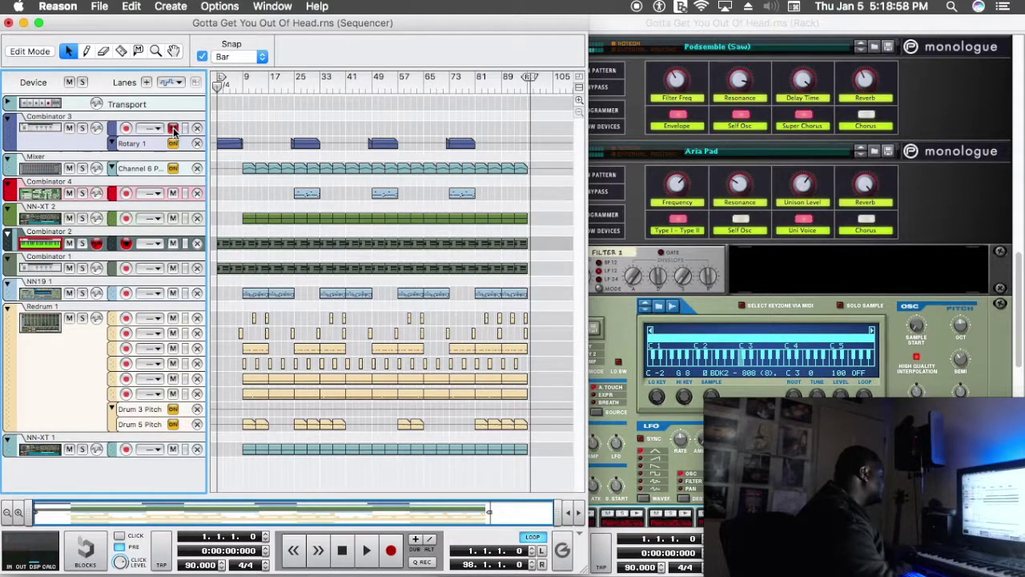
Unmute the Combinator 3 note lane and set the Combinator 3 AutoFilter in the rack to bypass
{"action": "left_click", "coordinate": [70, 129]}
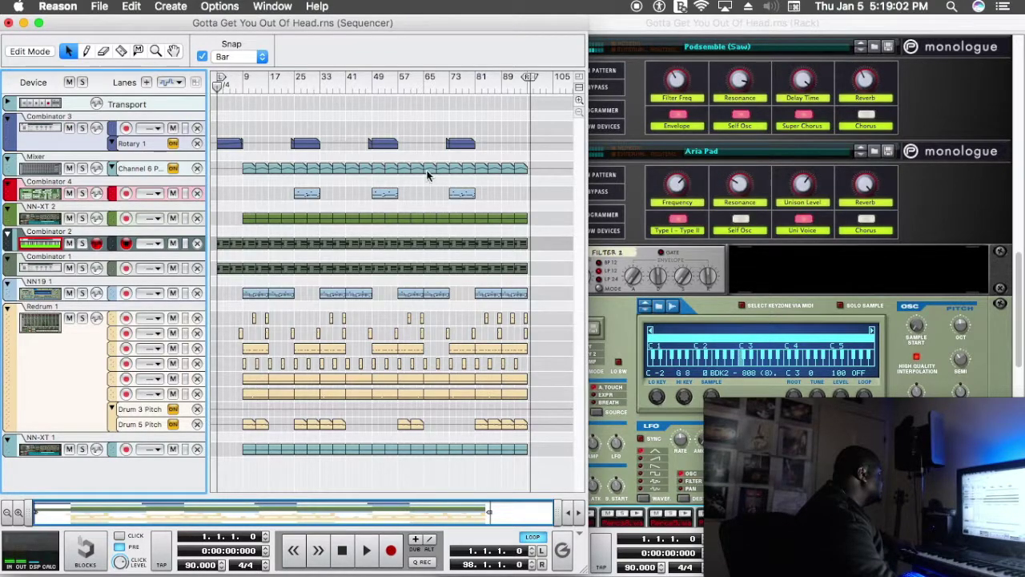
{"action": "left_click", "coordinate": [924, 121]}
{"action": "scroll", "coordinate": [924, 121], "scroll_direction": "up", "scroll_amount": 10}
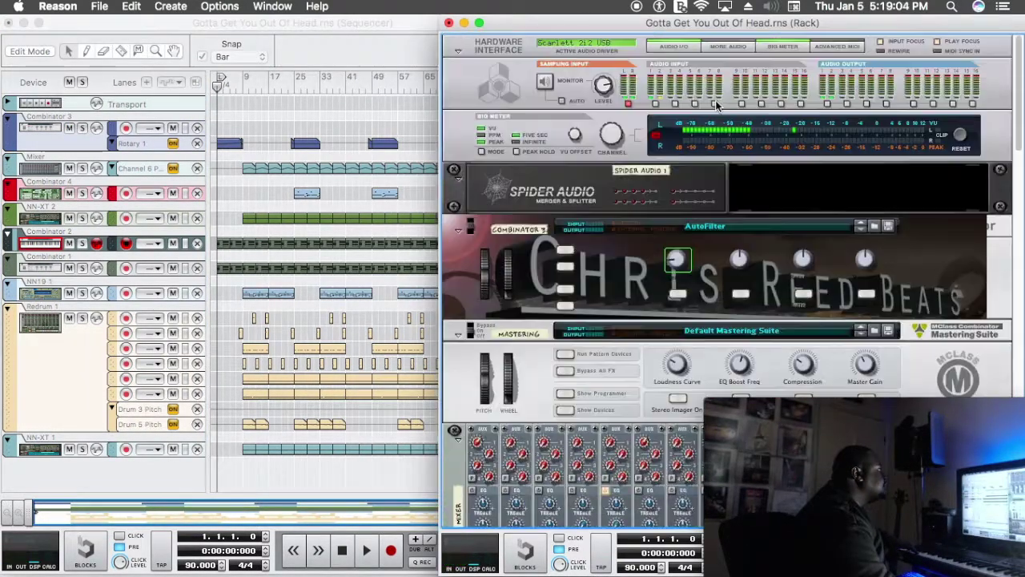
{"action": "left_click", "coordinate": [473, 214]}
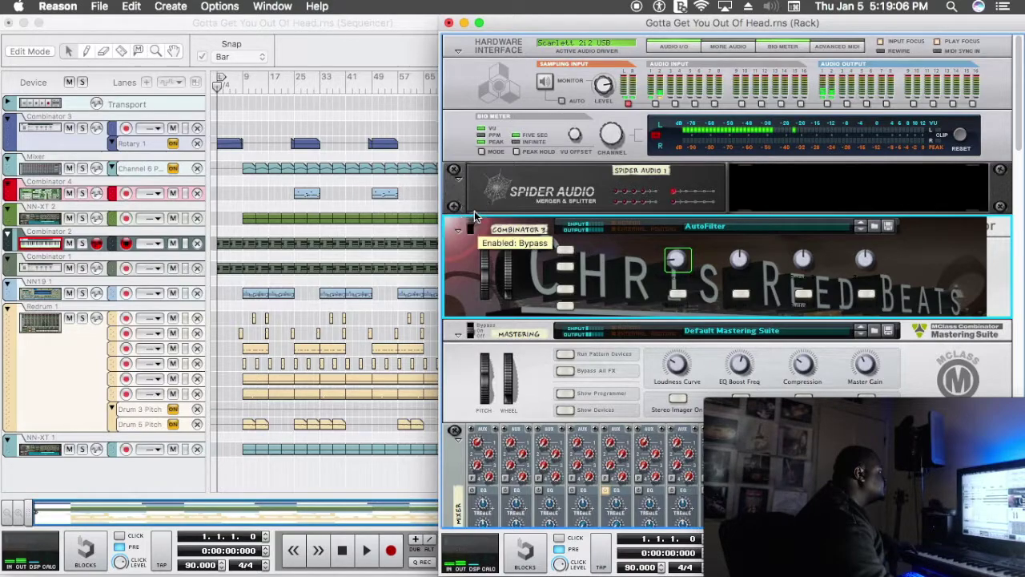
Open the first Combinator 2 clip for note editing and examine its chord pattern across the opening bars
{"action": "left_click", "coordinate": [242, 192]}
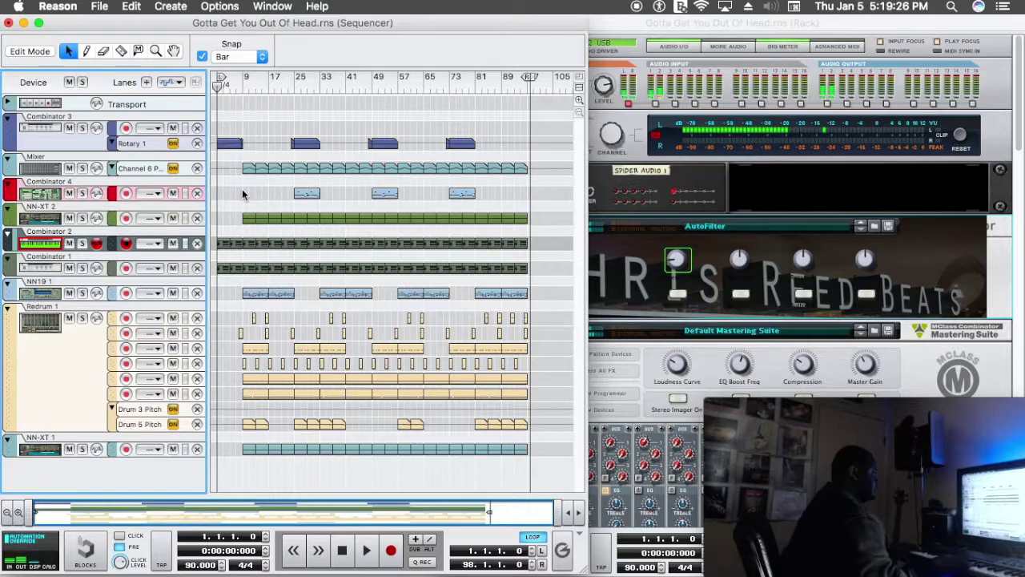
{"action": "double_click", "coordinate": [222, 247]}
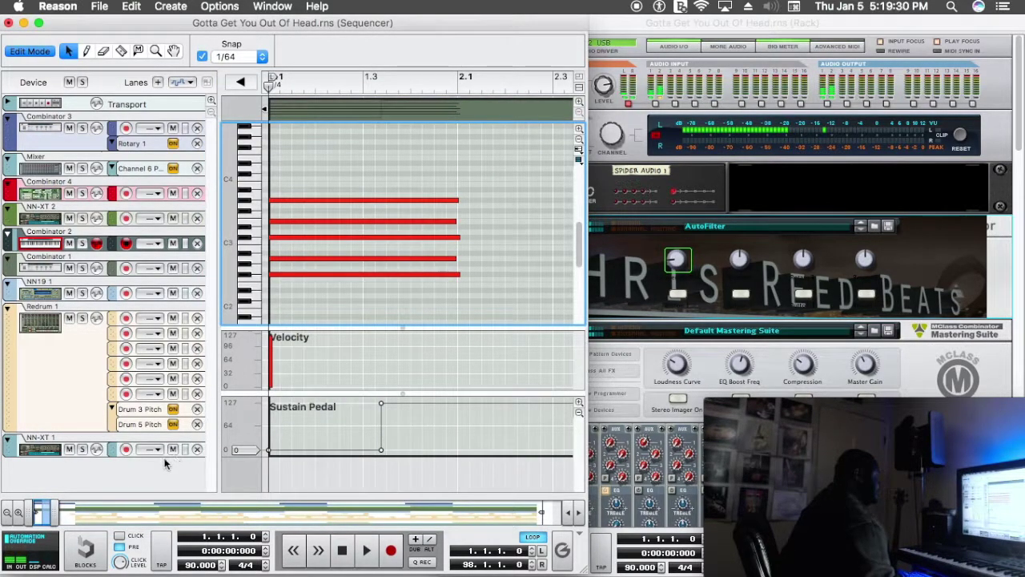
{"action": "left_click_drag", "start_coordinate": [57, 504], "coordinate": [95, 511]}
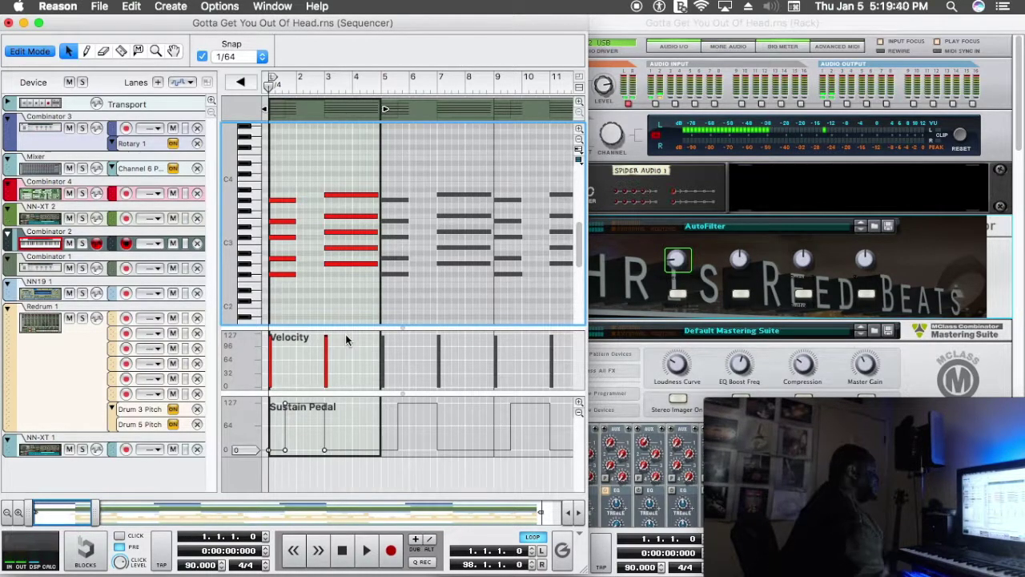
Look up Combinator 2's Podsemble (Saw) patch in its patch browser and cancel without loading another patch
{"action": "scroll", "coordinate": [665, 320], "scroll_direction": "down", "scroll_amount": 10}
{"action": "scroll", "coordinate": [664, 321], "scroll_direction": "down", "scroll_amount": 5}
{"action": "left_click", "coordinate": [975, 295]}
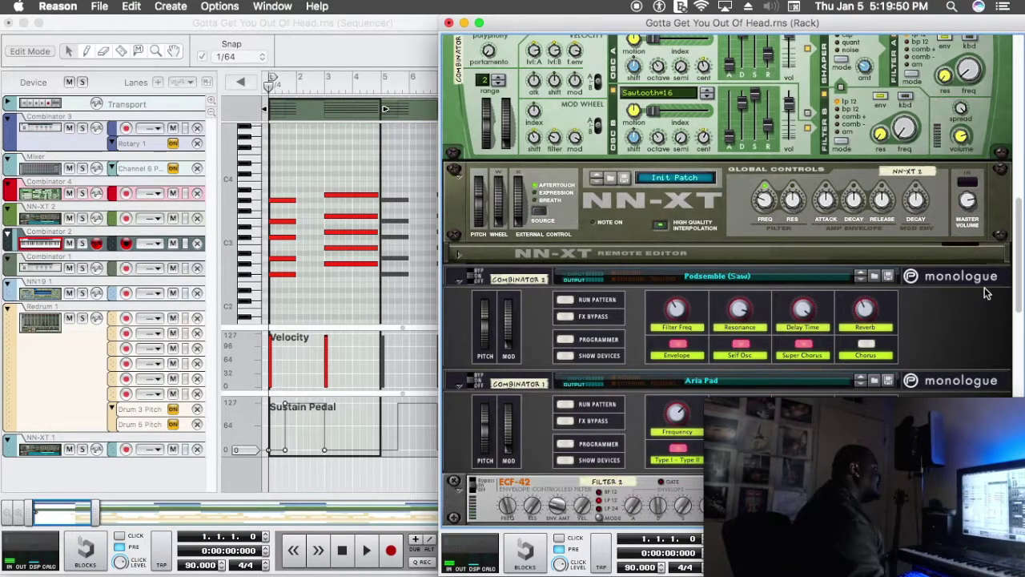
{"action": "left_click", "coordinate": [875, 276]}
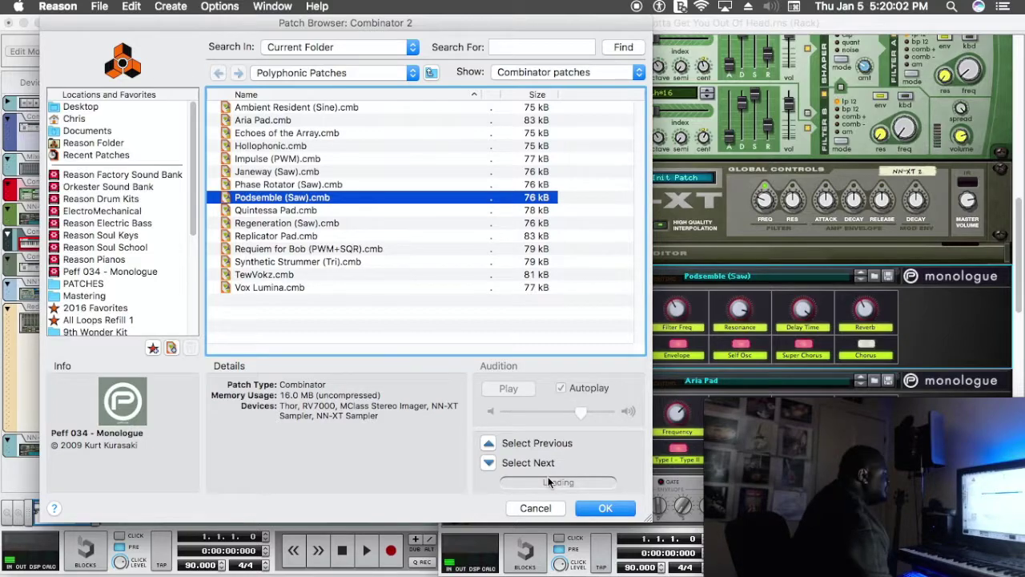
{"action": "left_click", "coordinate": [551, 506]}
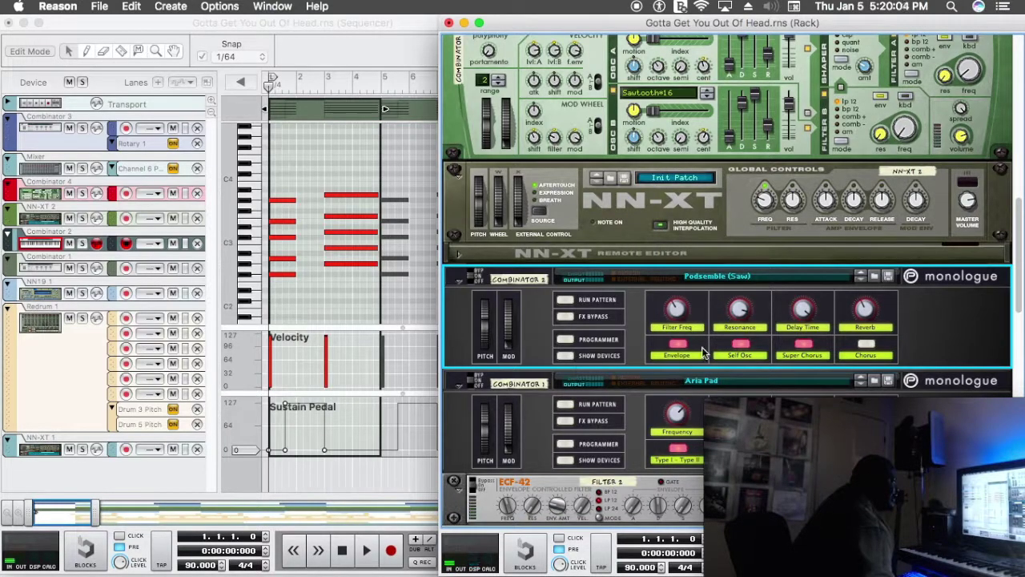
Leave the clip editor, select the Combinator 1 track and view its Aria Pad device in the rack
{"action": "left_click", "coordinate": [42, 51]}
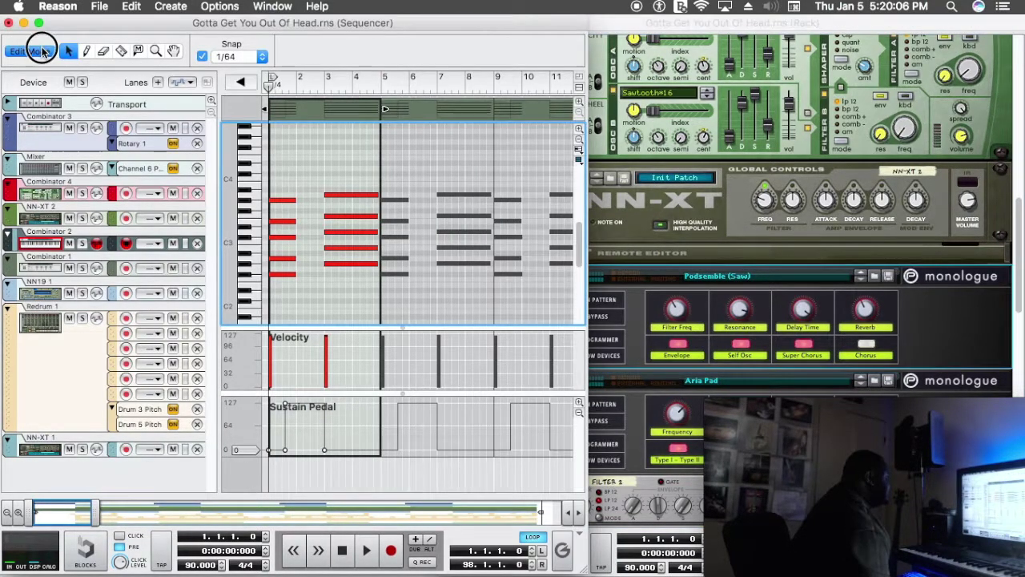
{"action": "left_click", "coordinate": [29, 50]}
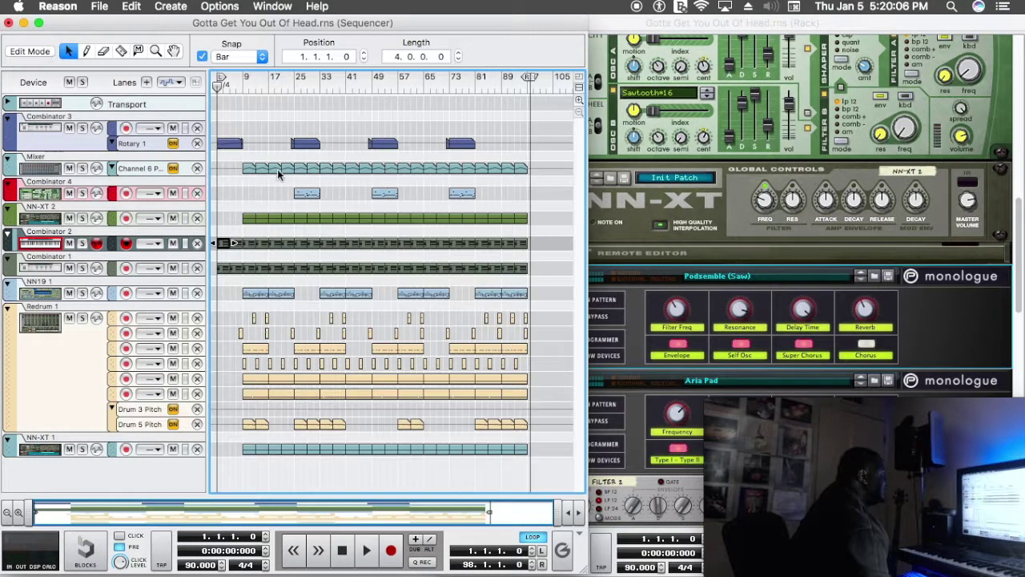
{"action": "left_click", "coordinate": [106, 268]}
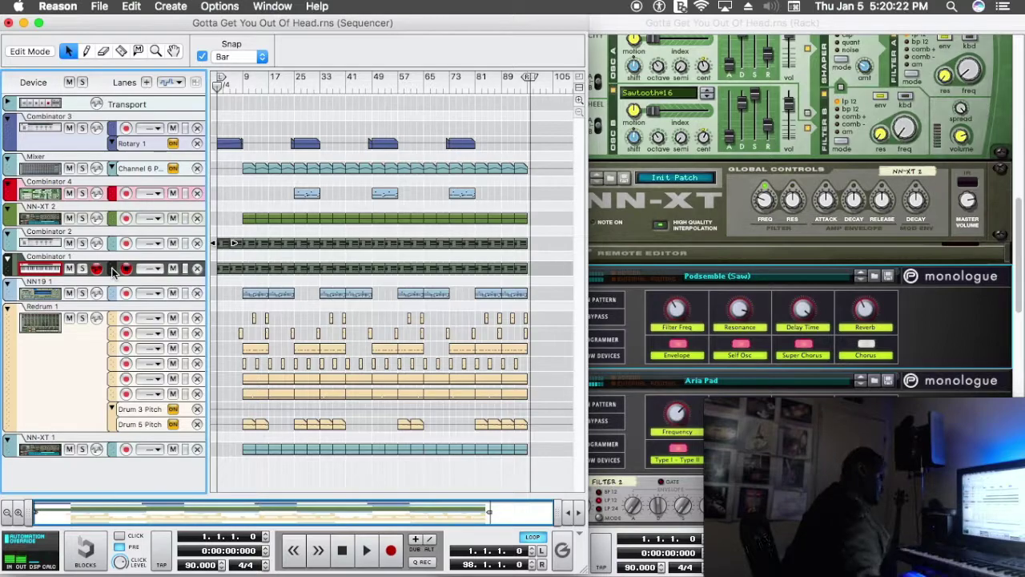
{"action": "scroll", "coordinate": [677, 283], "scroll_direction": "down", "scroll_amount": 5}
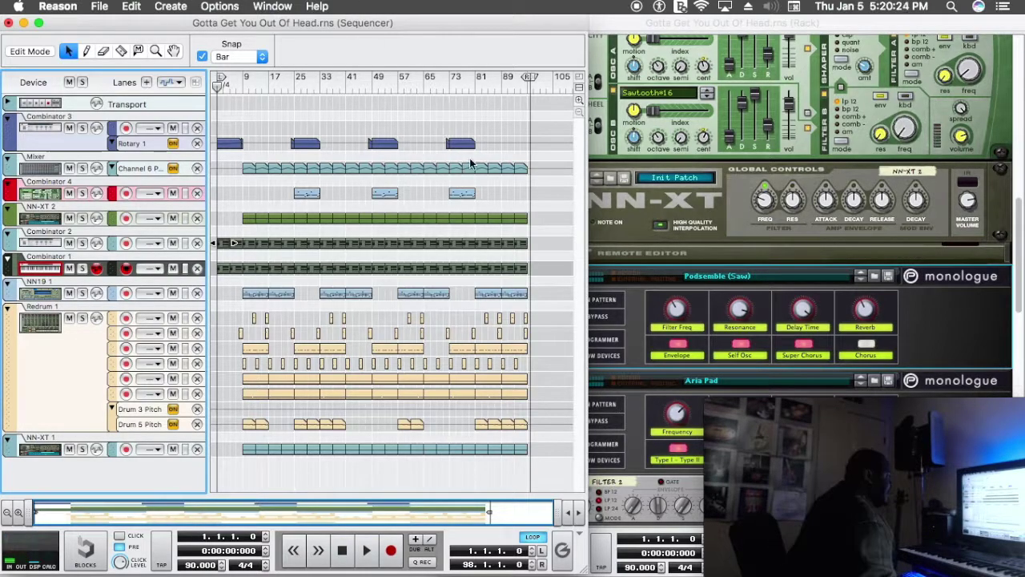
{"action": "left_click", "coordinate": [739, 324]}
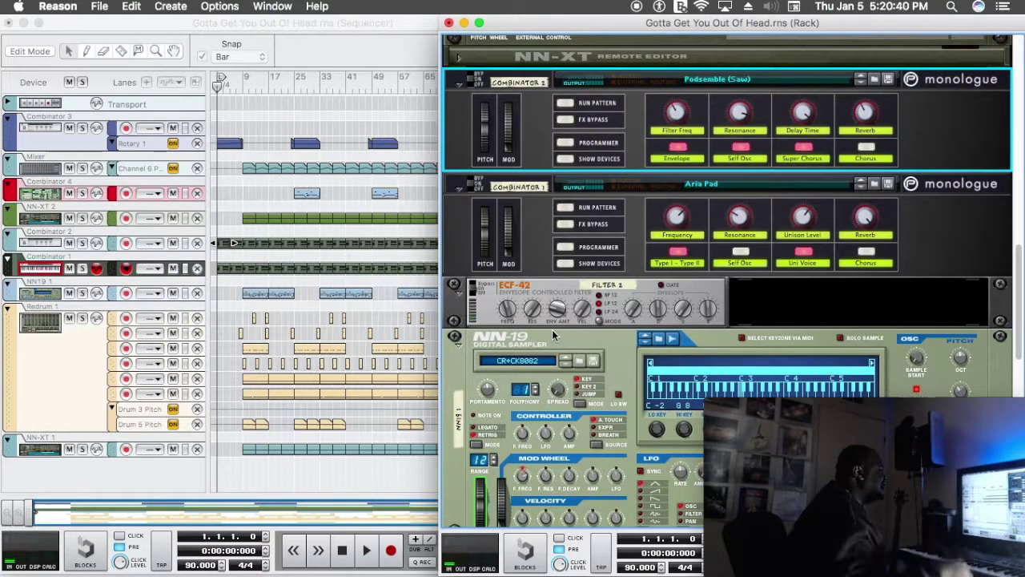
Select the Combinator 3 track and show the devices contained in its AutoFilter combinator
{"action": "left_click", "coordinate": [359, 182]}
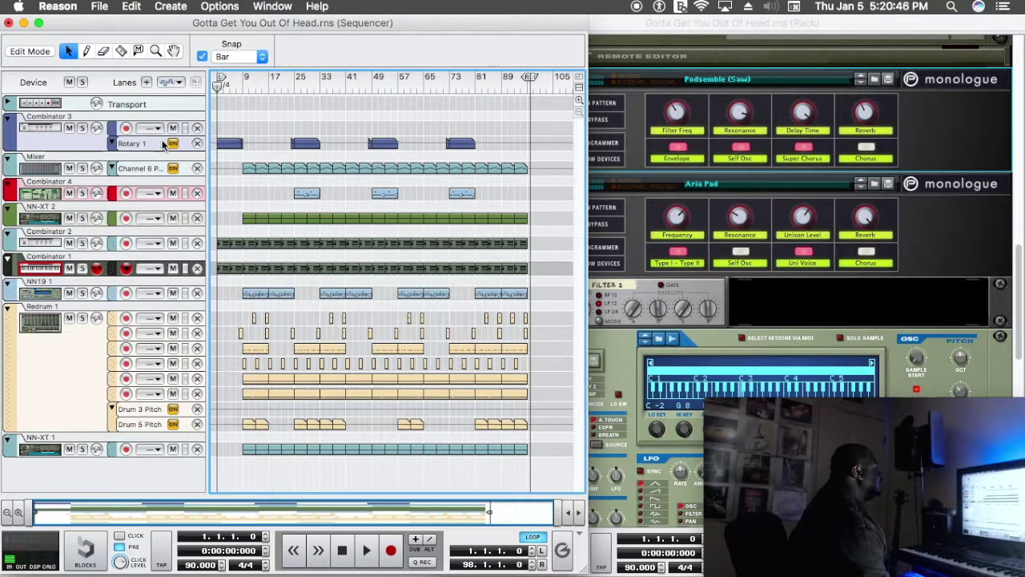
{"action": "left_click", "coordinate": [94, 130]}
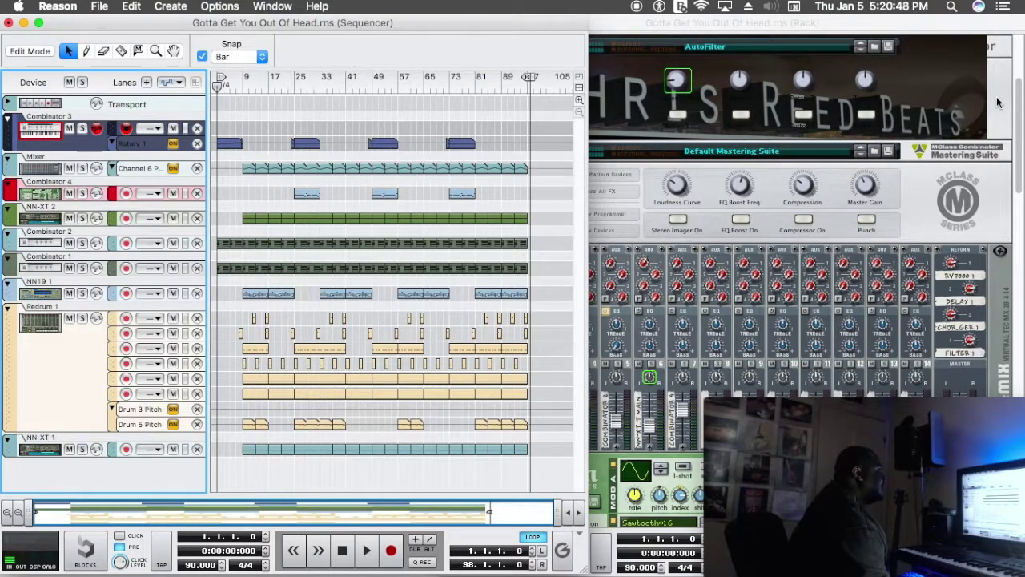
{"action": "left_click", "coordinate": [855, 149]}
{"action": "scroll", "coordinate": [603, 135], "scroll_direction": "up", "scroll_amount": 5}
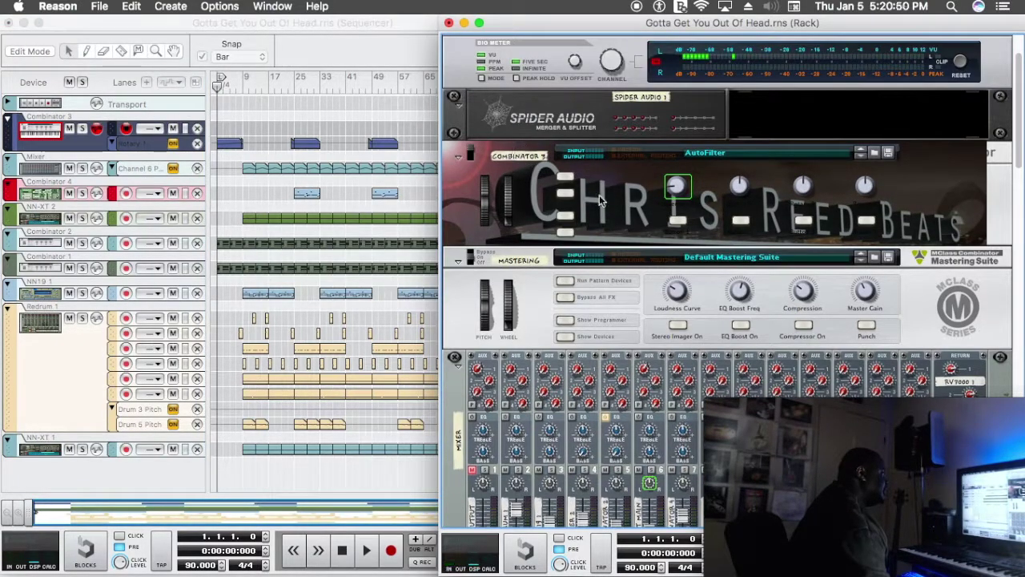
{"action": "left_click", "coordinate": [567, 233]}
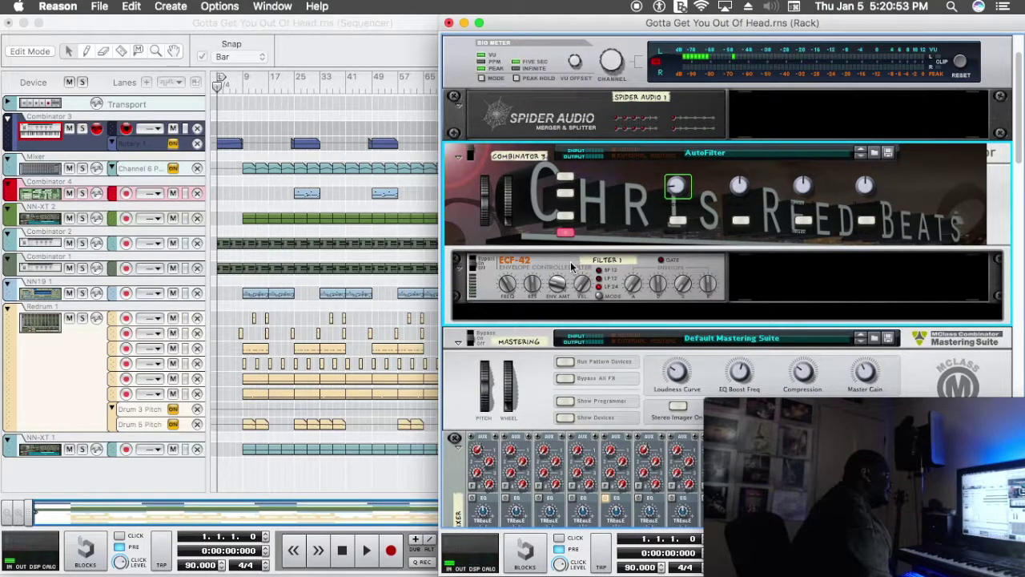
Examine Filter 1's modulation routing in the Combinator 3 programmer and hide the programmer again
{"action": "left_click", "coordinate": [564, 214]}
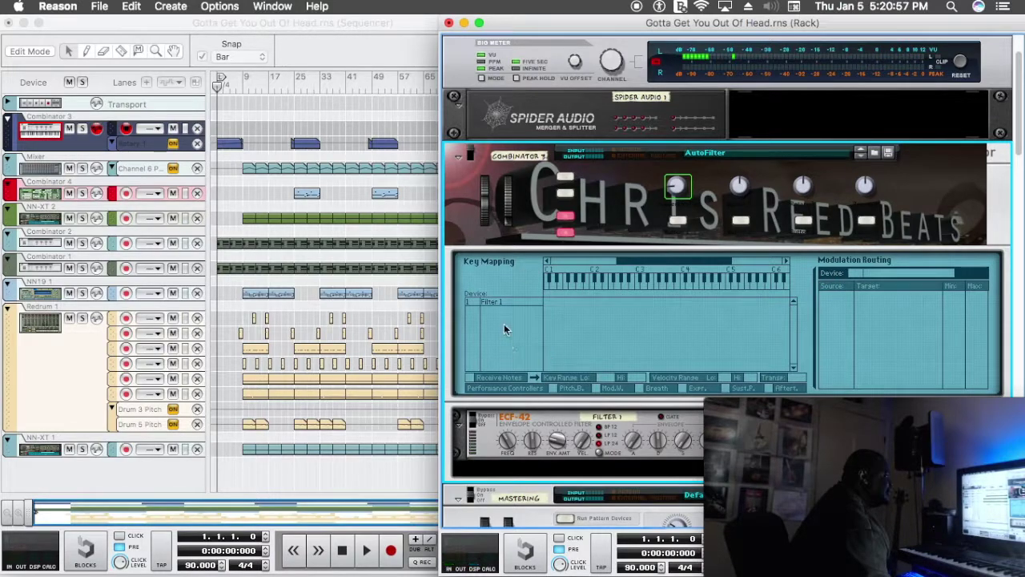
{"action": "left_click", "coordinate": [495, 303]}
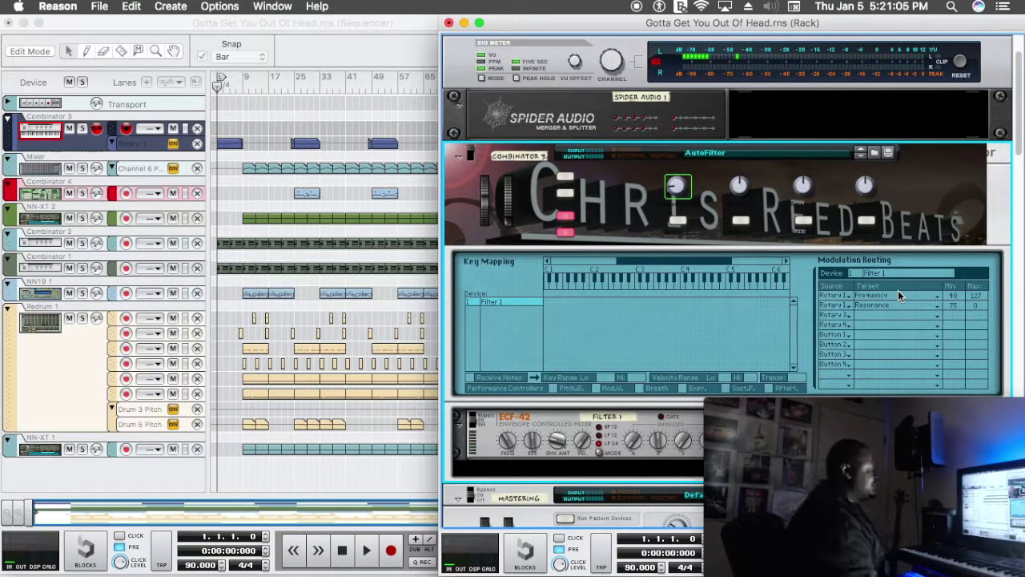
{"action": "left_click", "coordinate": [567, 231]}
{"action": "left_click", "coordinate": [566, 232]}
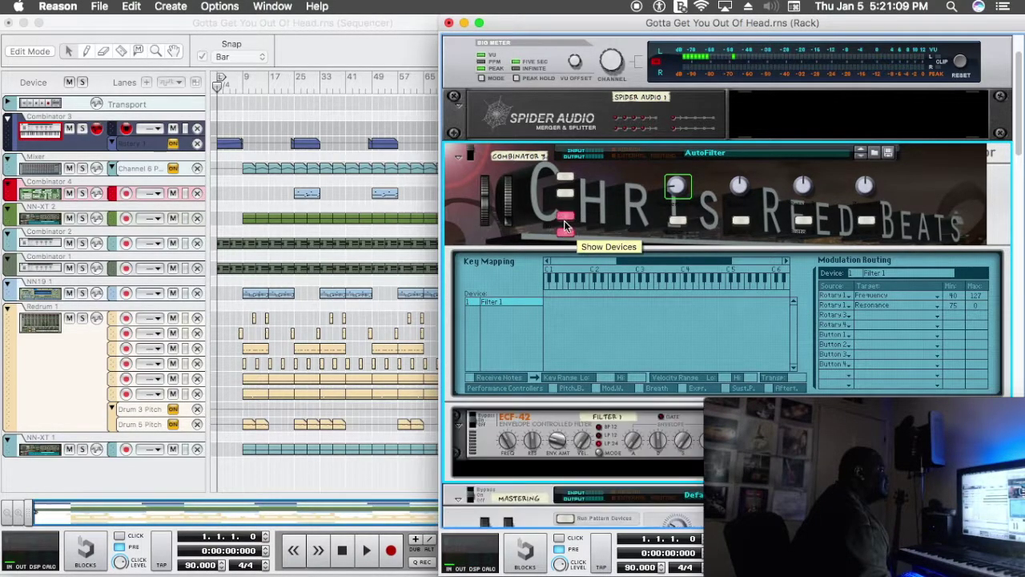
{"action": "left_click", "coordinate": [565, 215]}
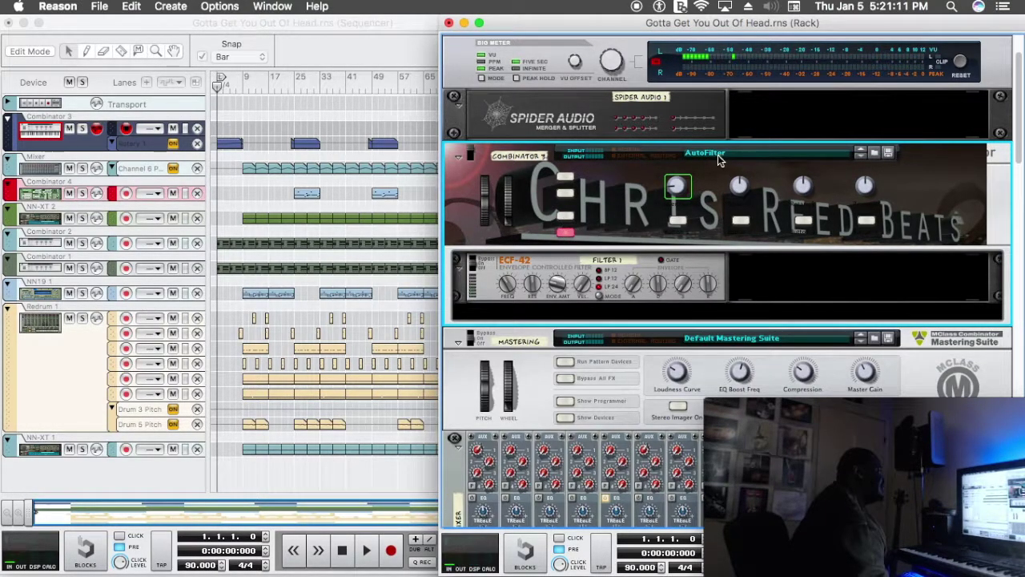
Sweep Combinator 3's Rotary 1 knob down to 0 and back up to audition the filter effect
{"action": "mouse_move", "coordinate": [678, 188]}
{"action": "left_mouse_down"}
{"action": "mouse_move", "coordinate": [687, 165]}
{"action": "mouse_move", "coordinate": [675, 179]}
{"action": "mouse_move", "coordinate": [671, 142]}
{"action": "mouse_move", "coordinate": [675, 181]}
{"action": "mouse_move", "coordinate": [665, 137]}
{"action": "mouse_move", "coordinate": [670, 200]}
{"action": "left_mouse_up"}
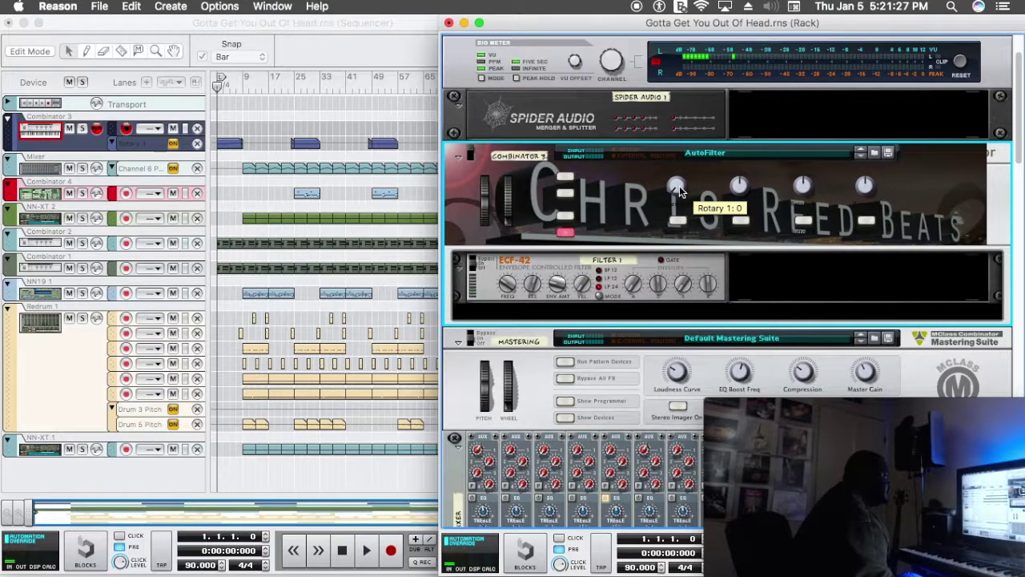
{"action": "left_click_drag", "start_coordinate": [678, 187], "coordinate": [673, 155]}
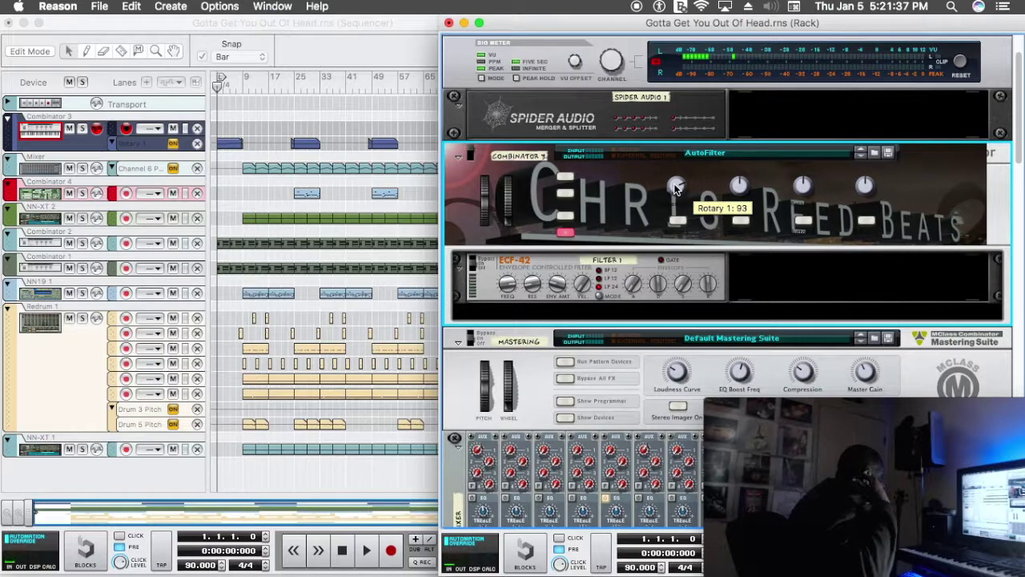
{"action": "left_click_drag", "start_coordinate": [677, 186], "coordinate": [666, 152]}
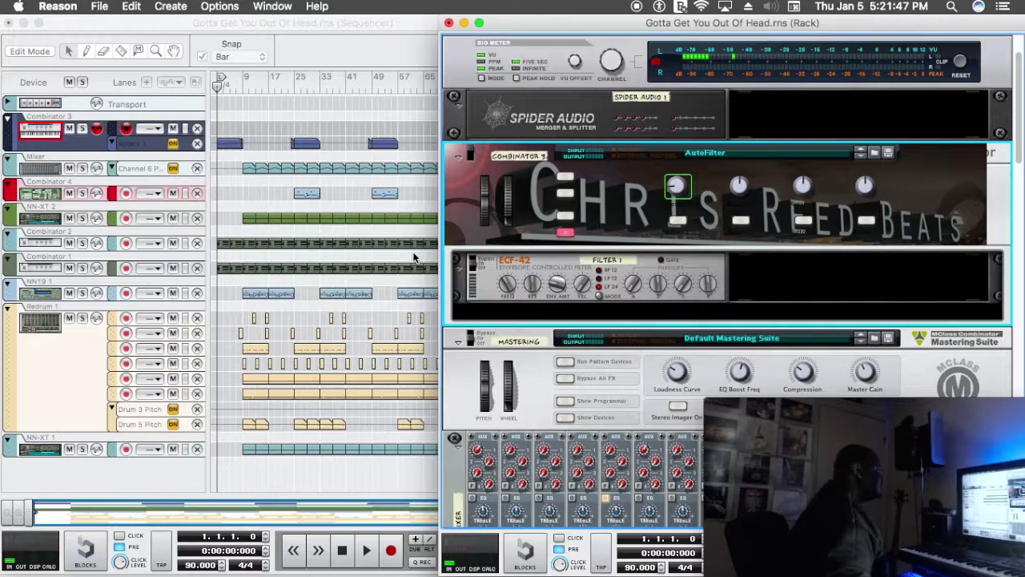
Play the song's eight-bar intro from bar 1 to hear the Rotary 1 automation, and stop playback
{"action": "key", "text": "space"}
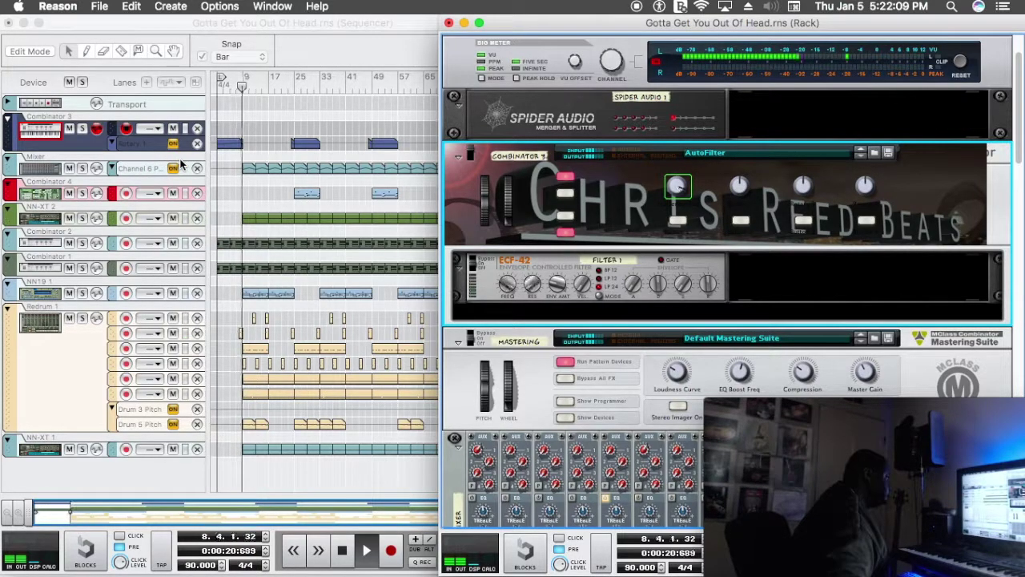
{"action": "key", "text": "space"}
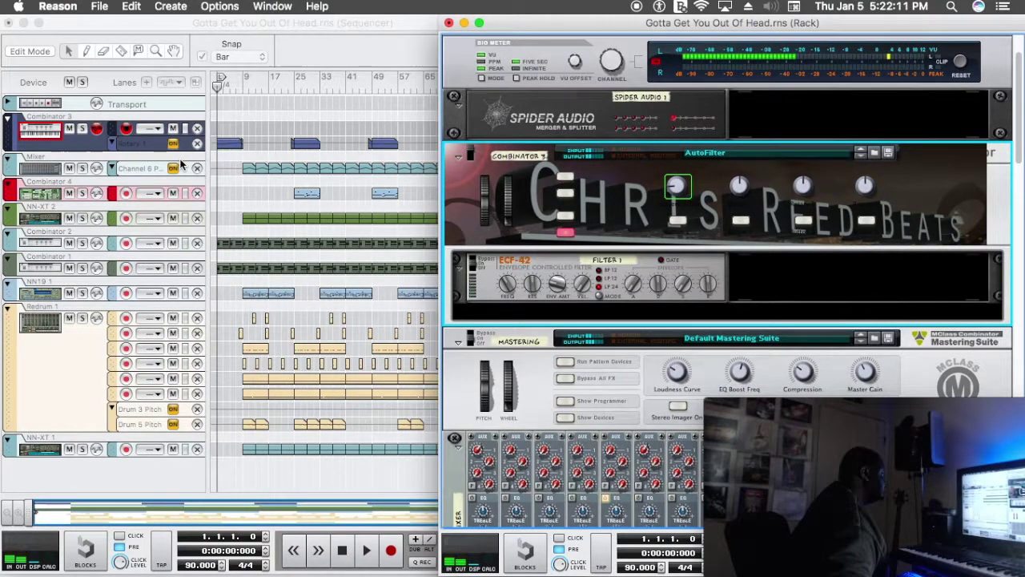
{"action": "left_click", "coordinate": [230, 128]}
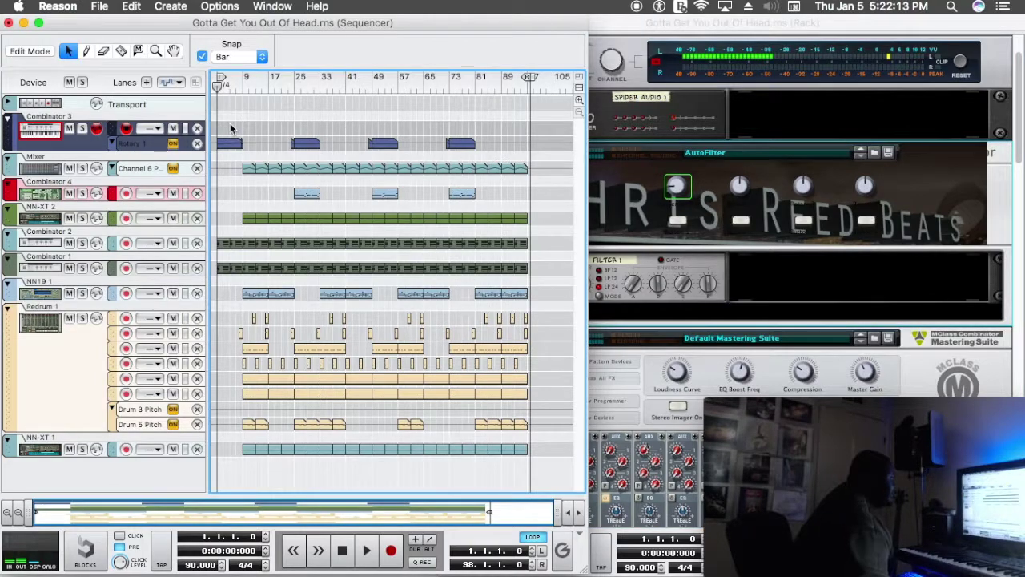
Play from partway through the intro and inspect the Rotary 1 automation curve in the first Combinator 3 clip, returning to the arrangement
{"action": "left_click", "coordinate": [231, 86]}
{"action": "key", "text": "space"}
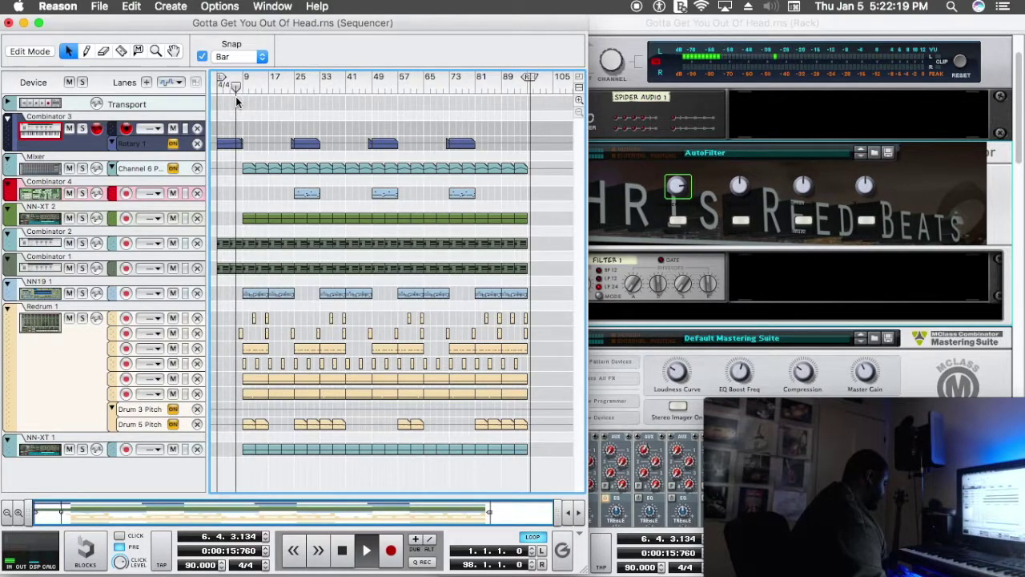
{"action": "double_click", "coordinate": [231, 143]}
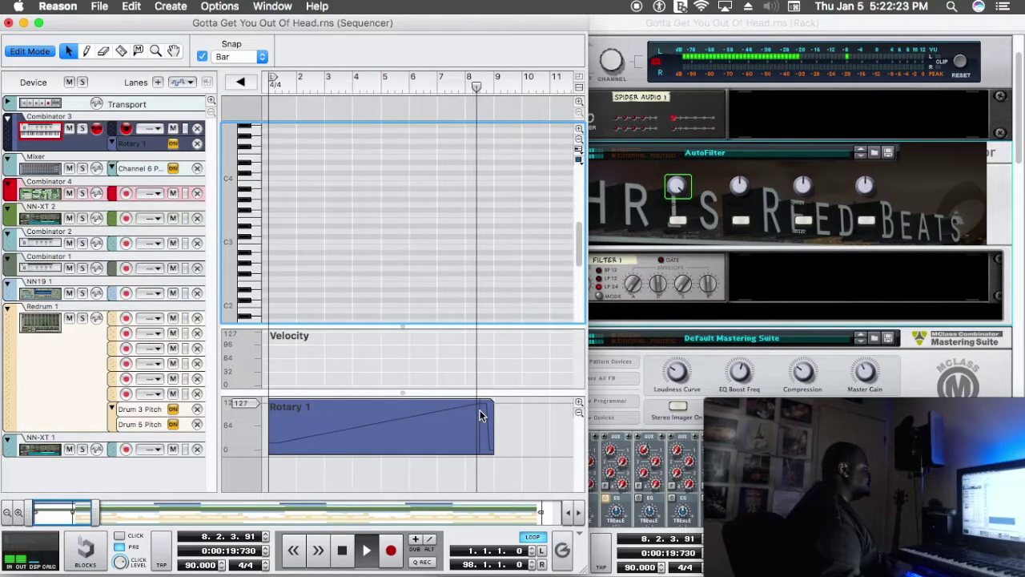
{"action": "key", "text": "space"}
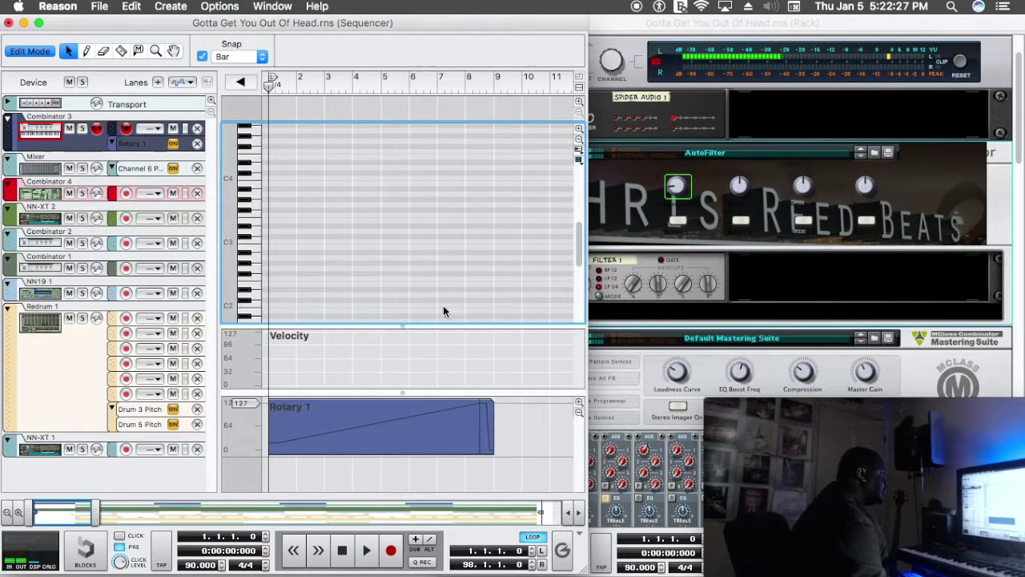
{"action": "left_click", "coordinate": [51, 50]}
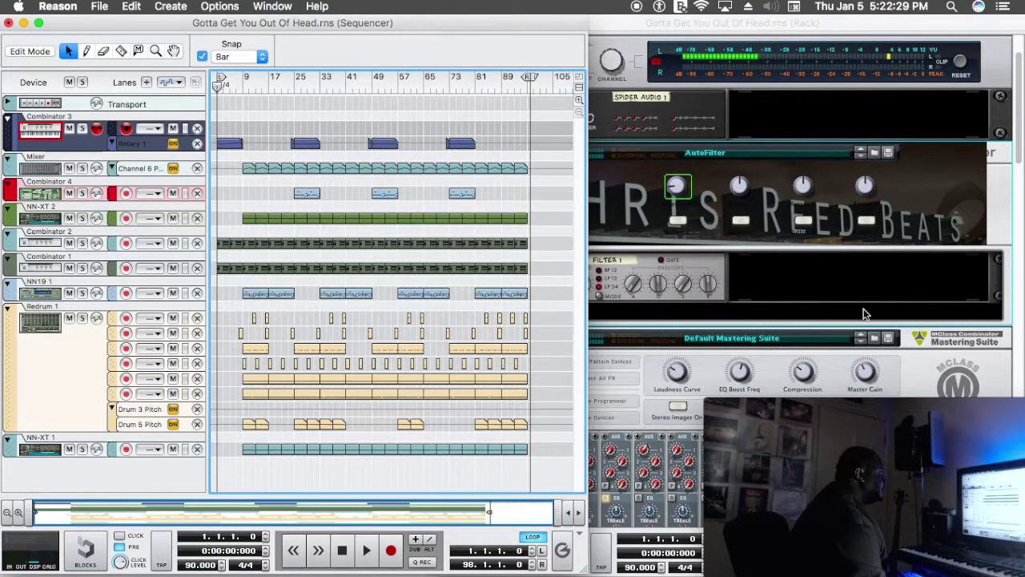
Collapse the Combinator 3 device in the rack and play the song from the start, jumping ahead to about bar 7
{"action": "left_click", "coordinate": [865, 313]}
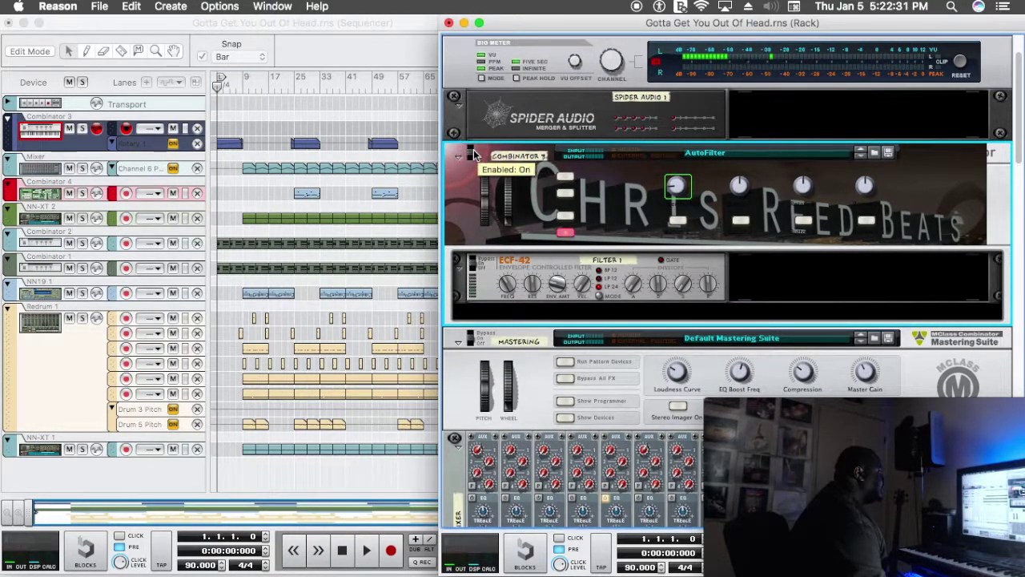
{"action": "left_click", "coordinate": [458, 156]}
{"action": "key", "text": "space"}
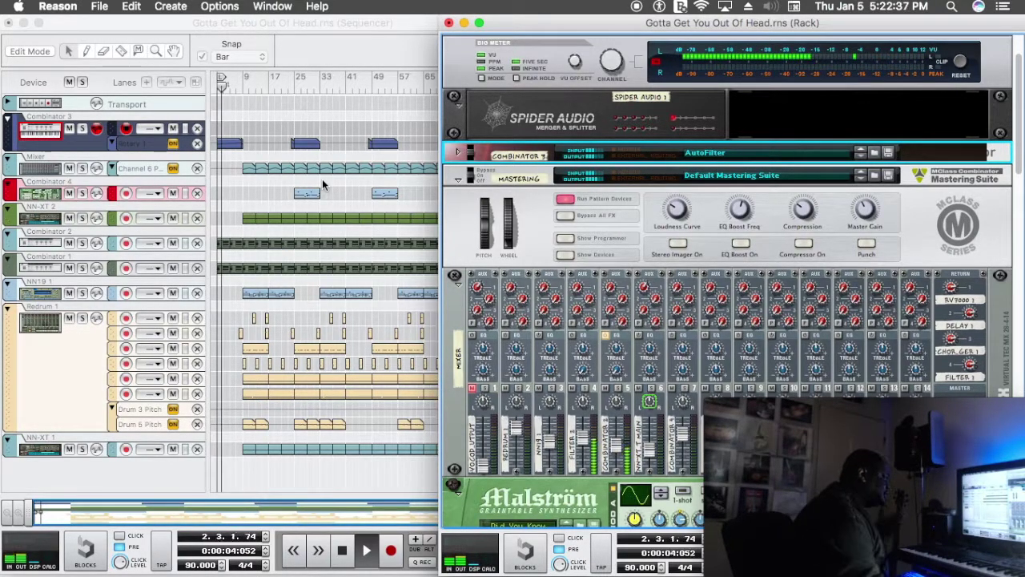
{"action": "left_click", "coordinate": [237, 90]}
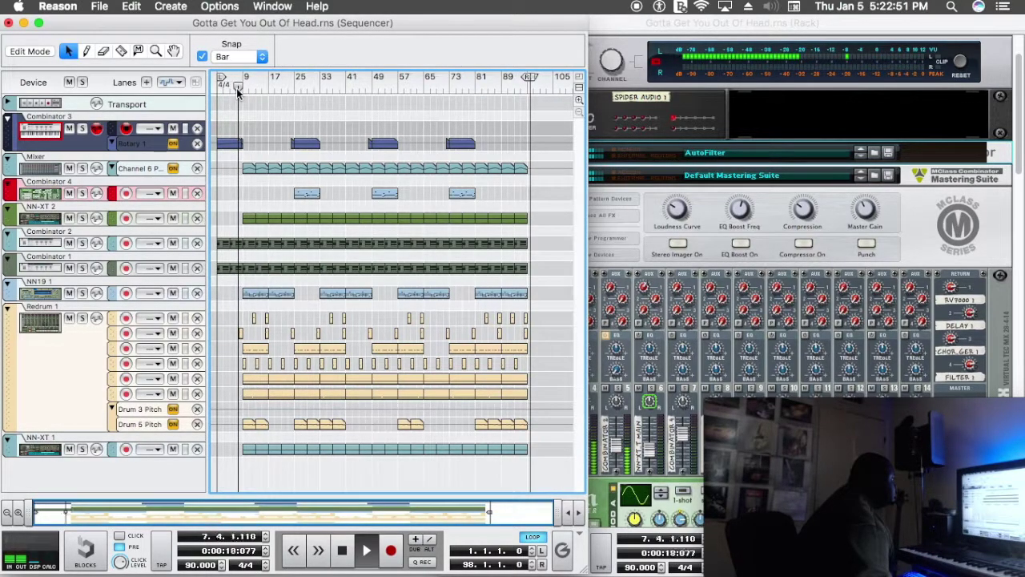
Check the Rotary 1 automation of Combinator 3 while the song plays, and return to the arrangement
{"action": "key", "text": "super+e"}
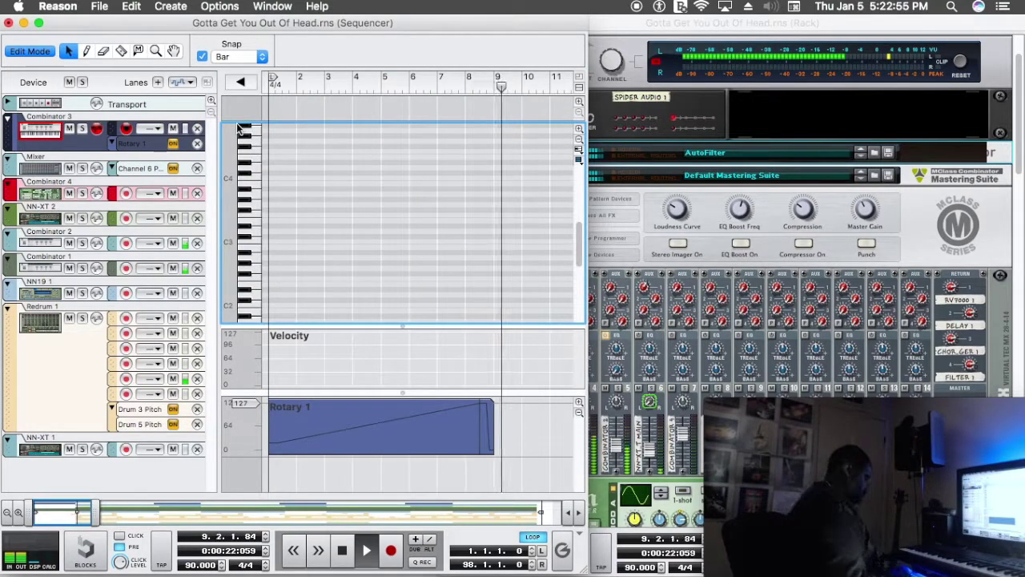
{"action": "key", "text": "super+e"}
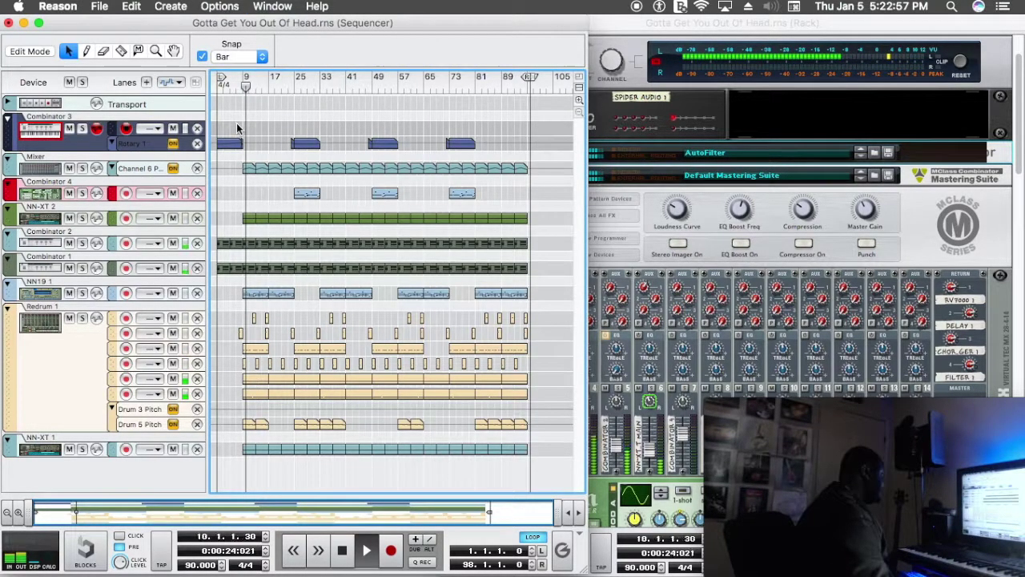
Solo the NN19 1 track and play it from bar 9 with its first clip open to show the notes and pitch bend
{"action": "left_click", "coordinate": [142, 295]}
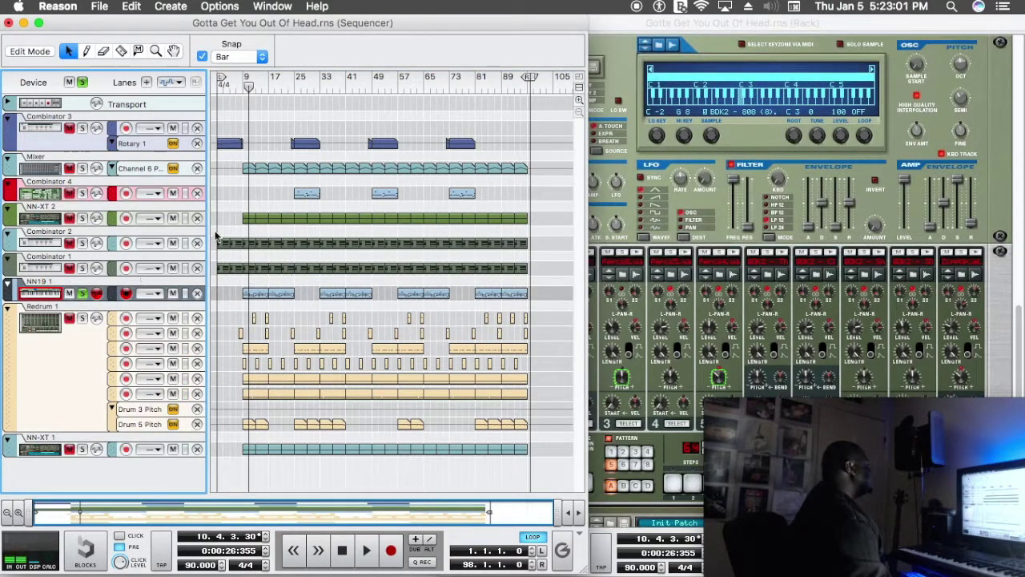
{"action": "left_click", "coordinate": [242, 84]}
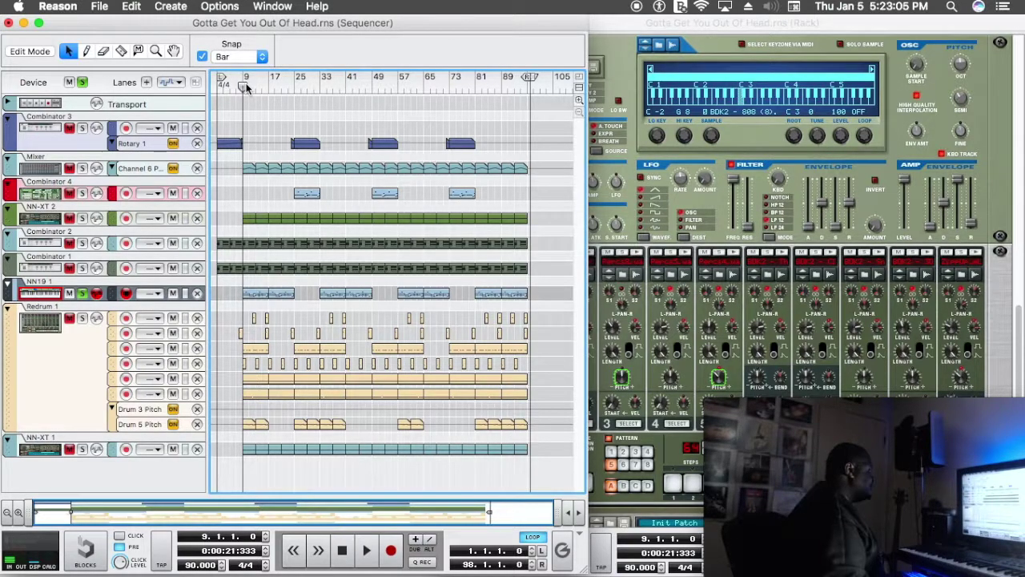
{"action": "key", "text": "space"}
{"action": "double_click", "coordinate": [259, 293]}
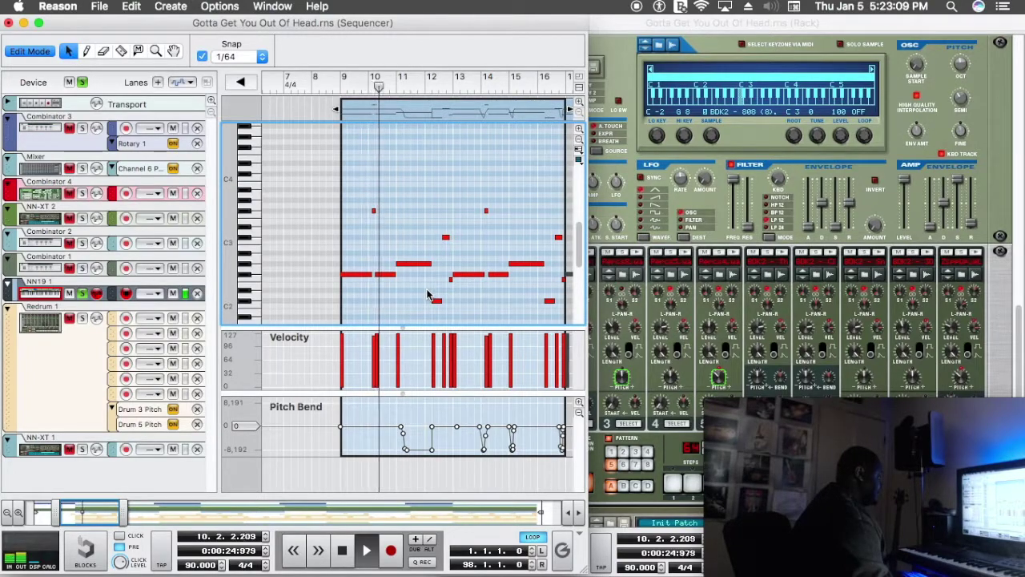
{"action": "scroll", "coordinate": [427, 294], "scroll_direction": "down", "scroll_amount": 3}
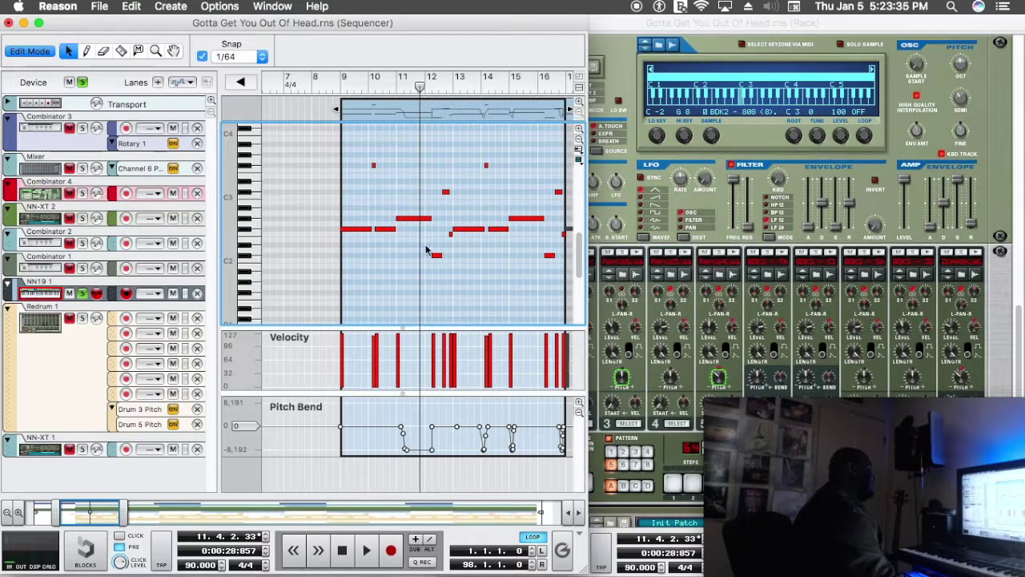
Return the playhead to bar 9, enlarge the clip overview above the NN19 1 notes, and play the bassline with its pitch bends
{"action": "left_click_drag", "start_coordinate": [344, 78], "coordinate": [340, 79]}
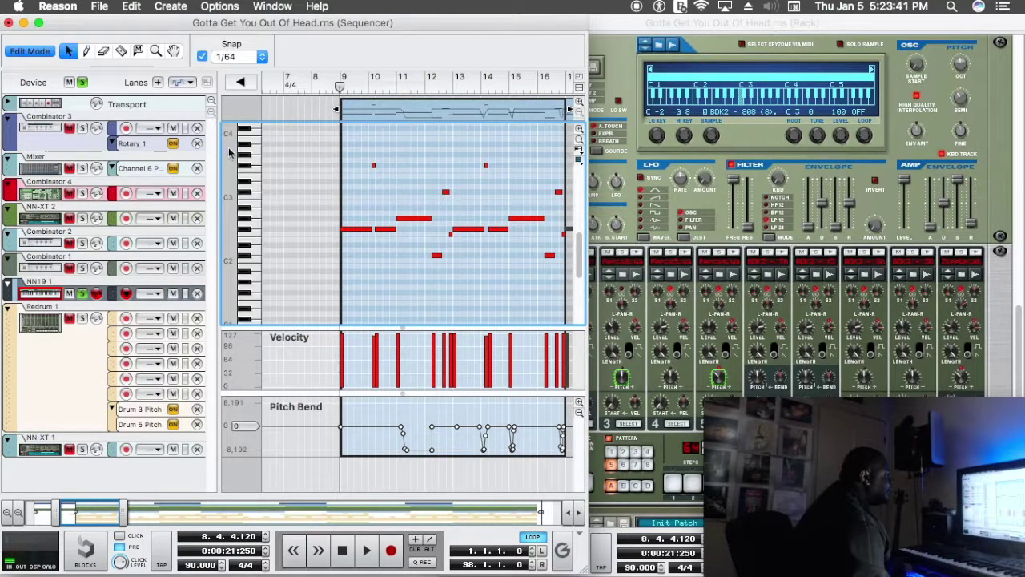
{"action": "left_click", "coordinate": [580, 102]}
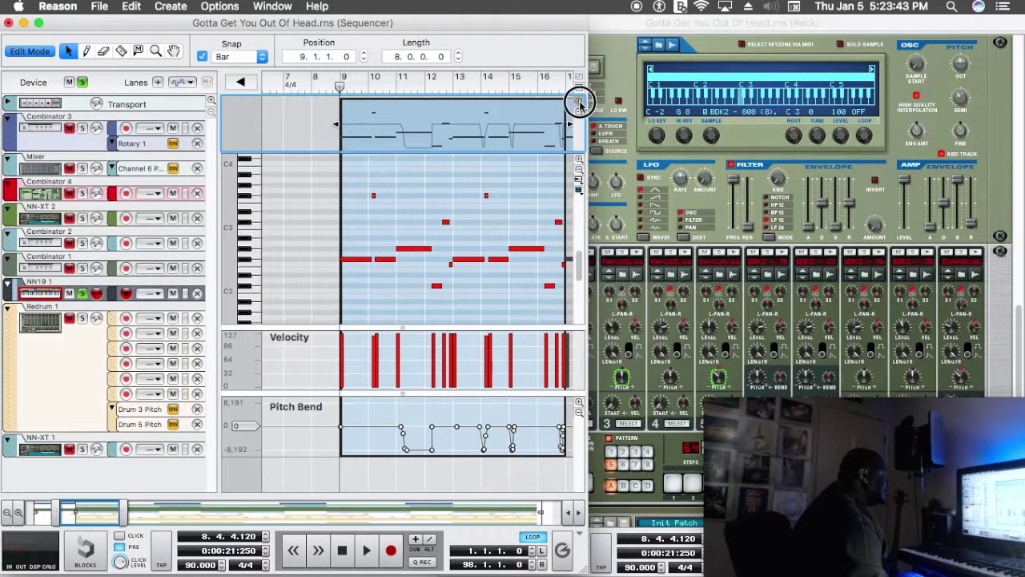
{"action": "left_click", "coordinate": [389, 217]}
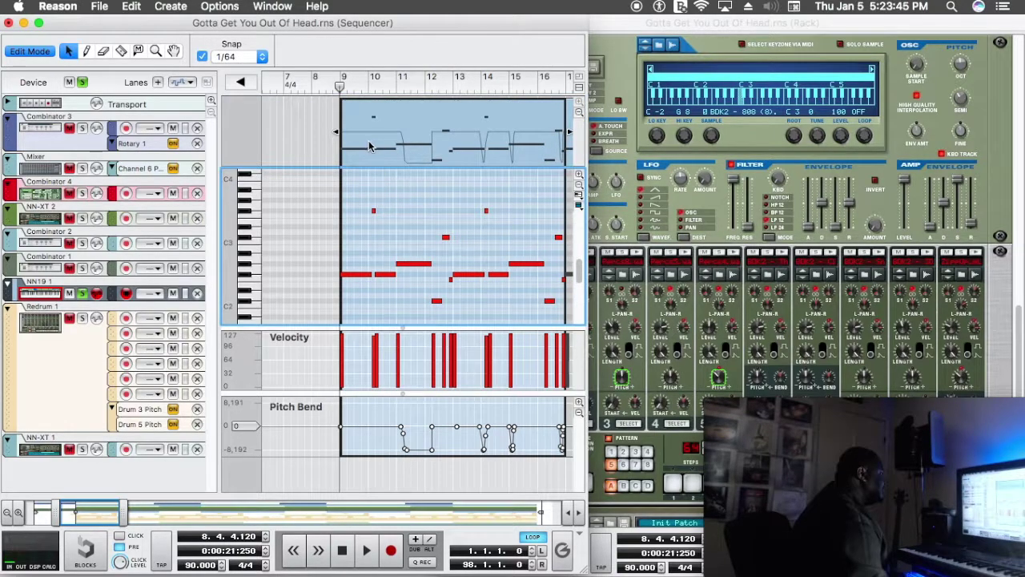
{"action": "scroll", "coordinate": [355, 186], "scroll_direction": "down", "scroll_amount": 2}
{"action": "key", "text": "space"}
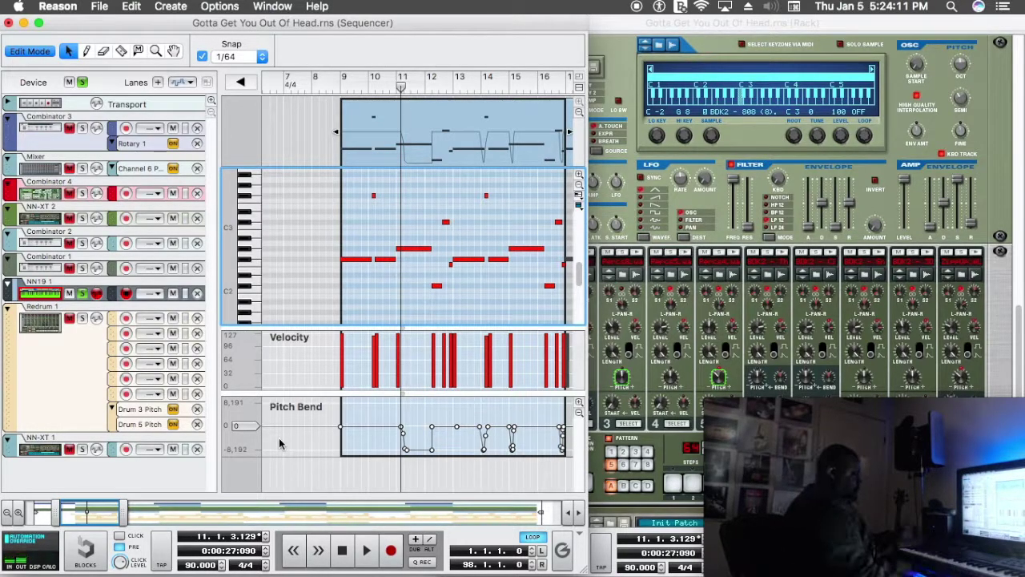
Try out the Portamento knob on the NN-19 sampler in the rack to demonstrate the glide between notes
{"action": "left_click", "coordinate": [741, 137]}
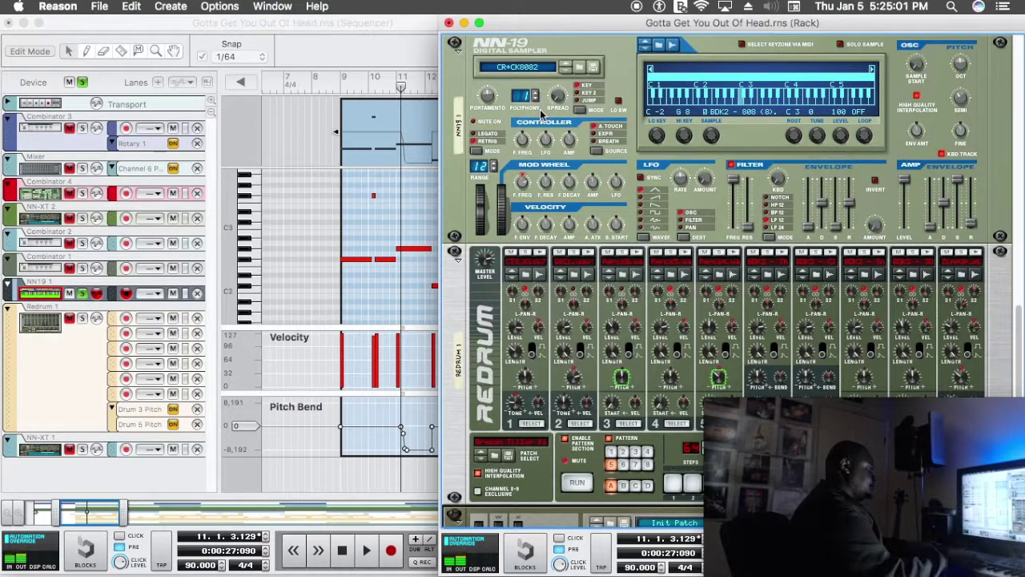
{"action": "left_click", "coordinate": [492, 94]}
{"action": "mouse_move", "coordinate": [492, 95]}
{"action": "left_mouse_down"}
{"action": "mouse_move", "coordinate": [492, 77]}
{"action": "mouse_move", "coordinate": [503, 95]}
{"action": "left_mouse_up"}
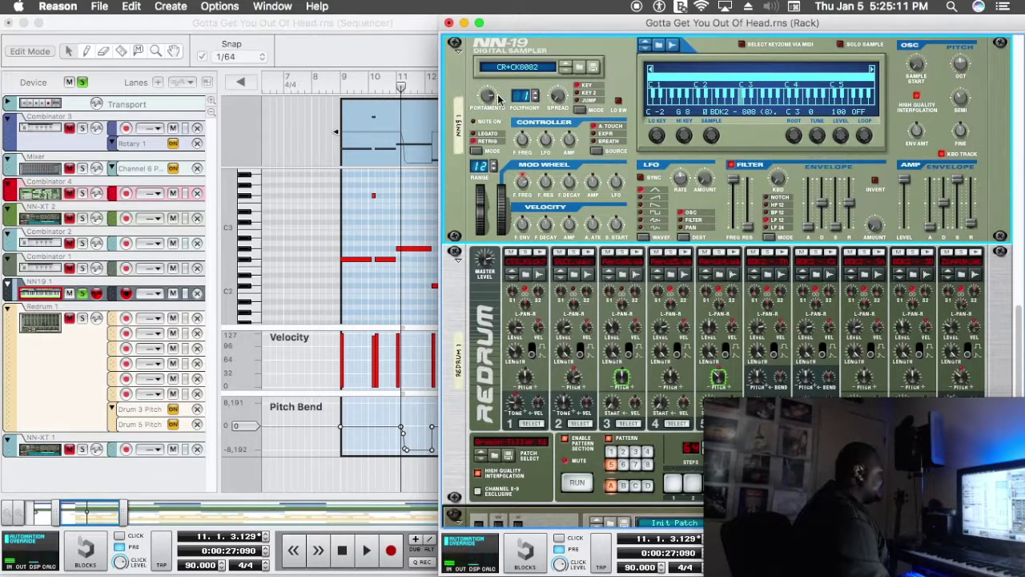
{"action": "left_click_drag", "start_coordinate": [497, 98], "coordinate": [494, 116]}
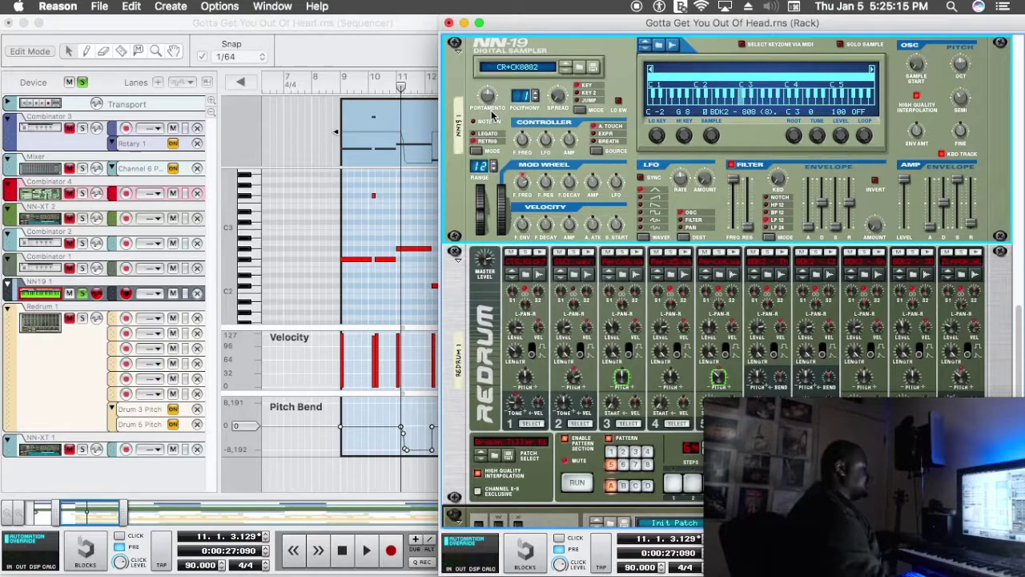
Play from bar 9 with the NN19 1 solo released, recheck its first clip, and return to the arrangement
{"action": "left_click_drag", "start_coordinate": [330, 90], "coordinate": [343, 88]}
{"action": "key", "text": "space"}
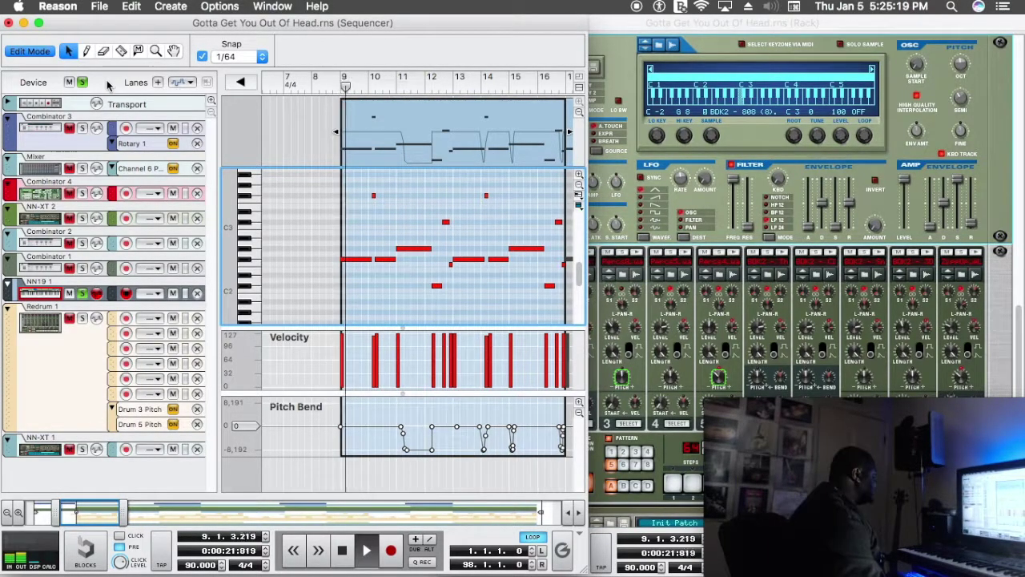
{"action": "left_click", "coordinate": [88, 83]}
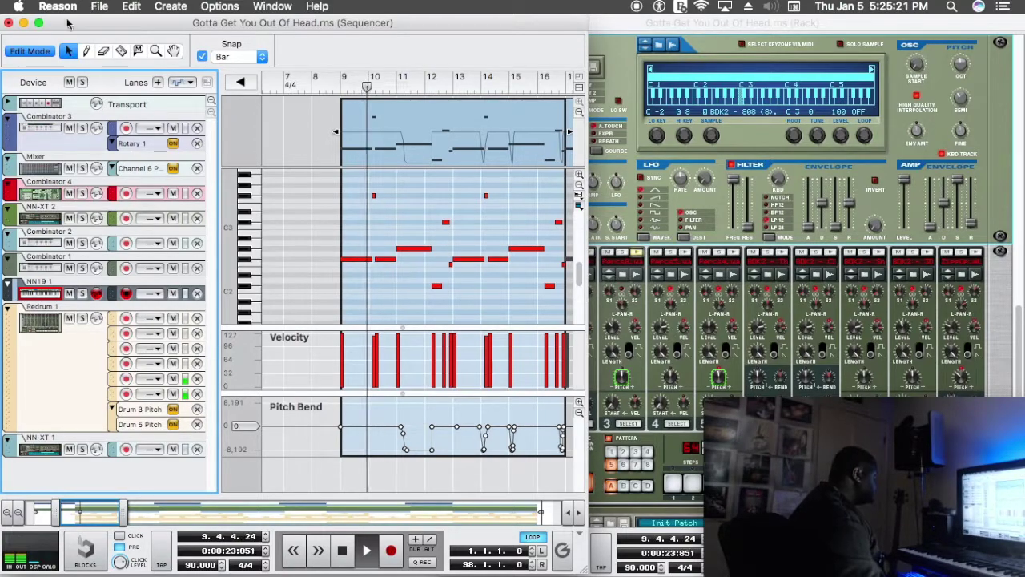
{"action": "left_click", "coordinate": [32, 52]}
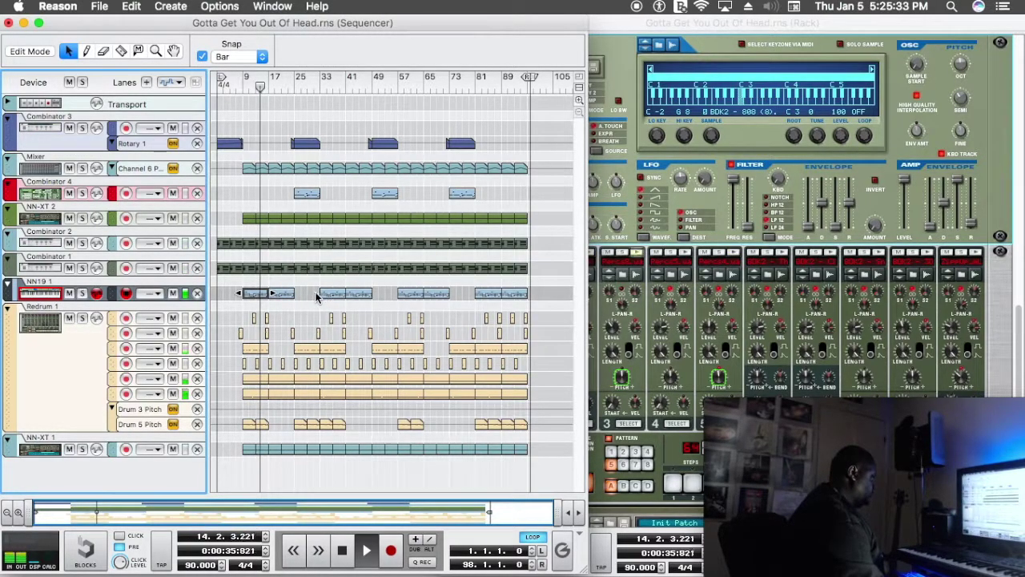
{"action": "left_click", "coordinate": [260, 298]}
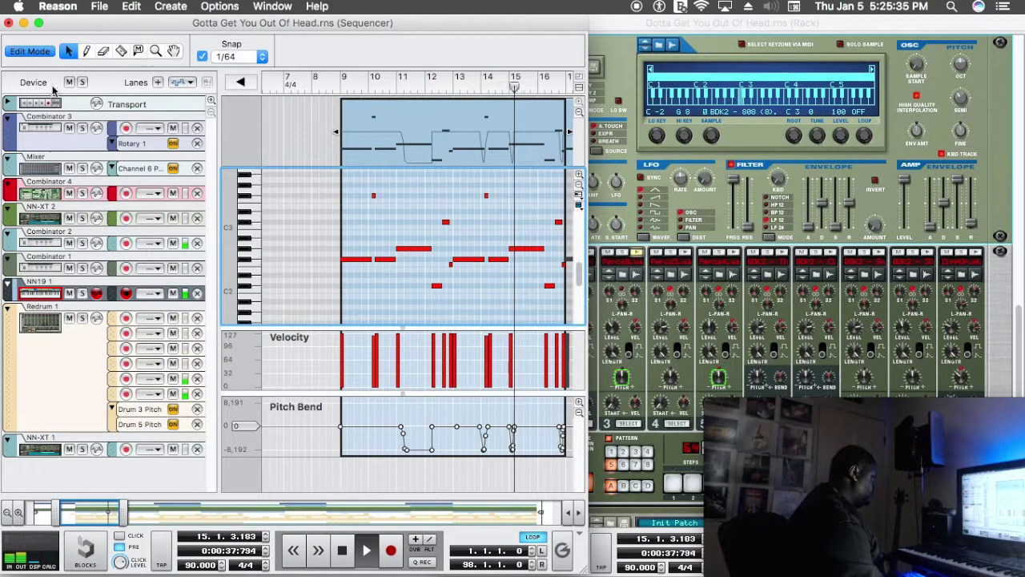
{"action": "key", "text": "super+e"}
Stop playback, select and solo the Redrum 1 track, and play the drums from bar 9
{"action": "left_click", "coordinate": [77, 344]}
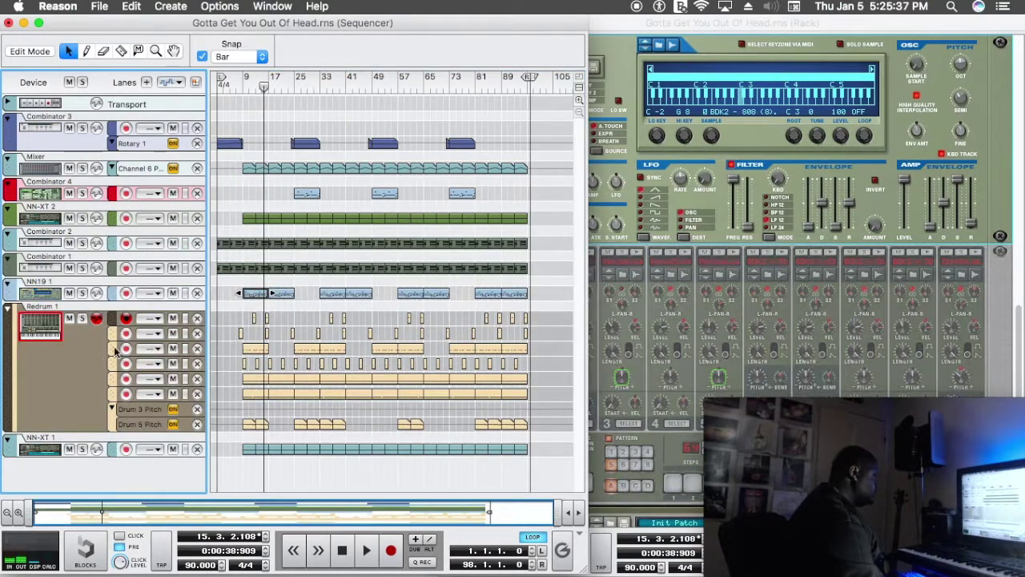
{"action": "left_click", "coordinate": [223, 311]}
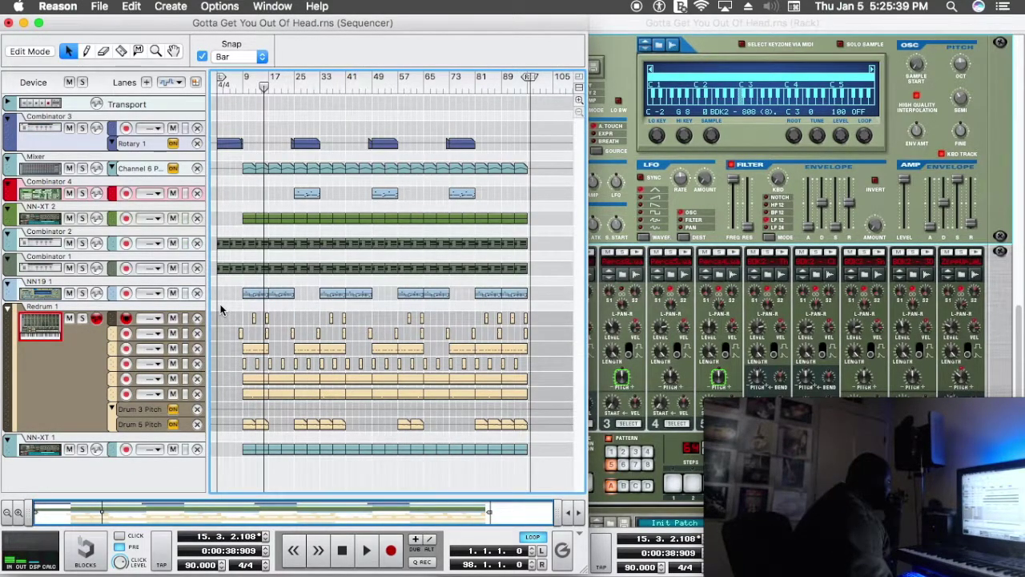
{"action": "left_click", "coordinate": [81, 322]}
{"action": "key", "text": "KP_0"}
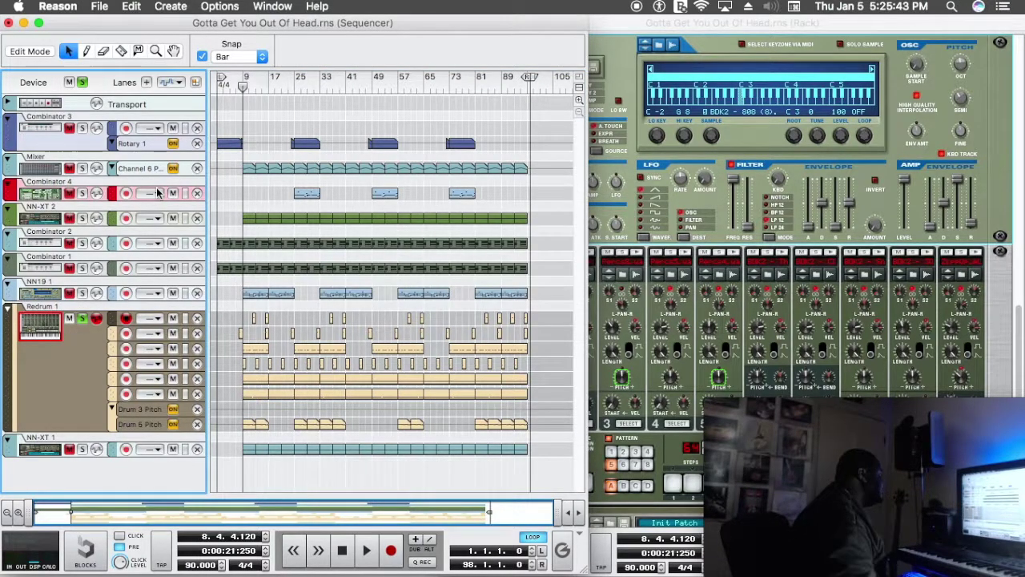
{"action": "key", "text": "space"}
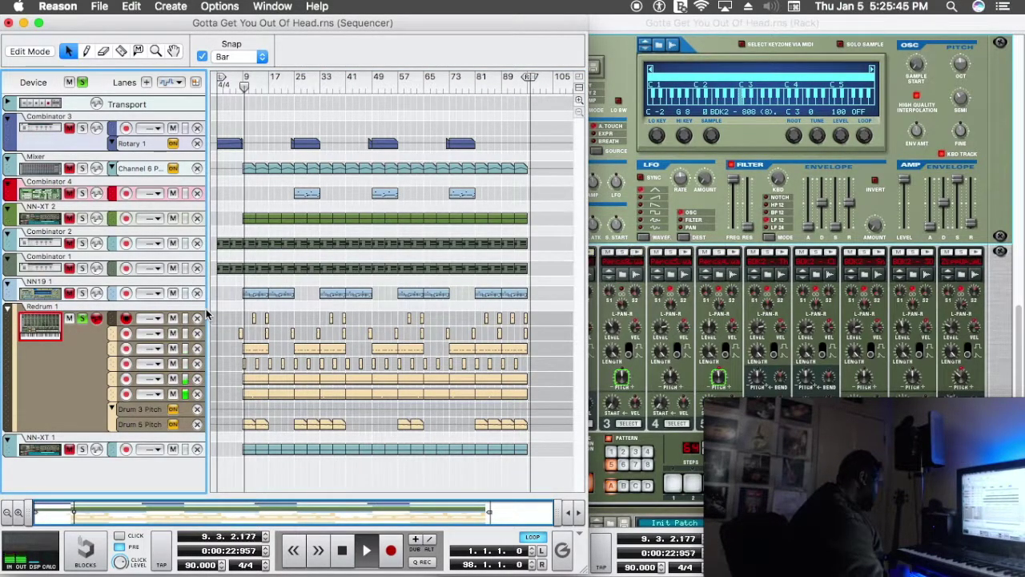
Go through the Redrum 1 note lanes in the editor during playback, and return to the arrangement
{"action": "key", "text": "super+e"}
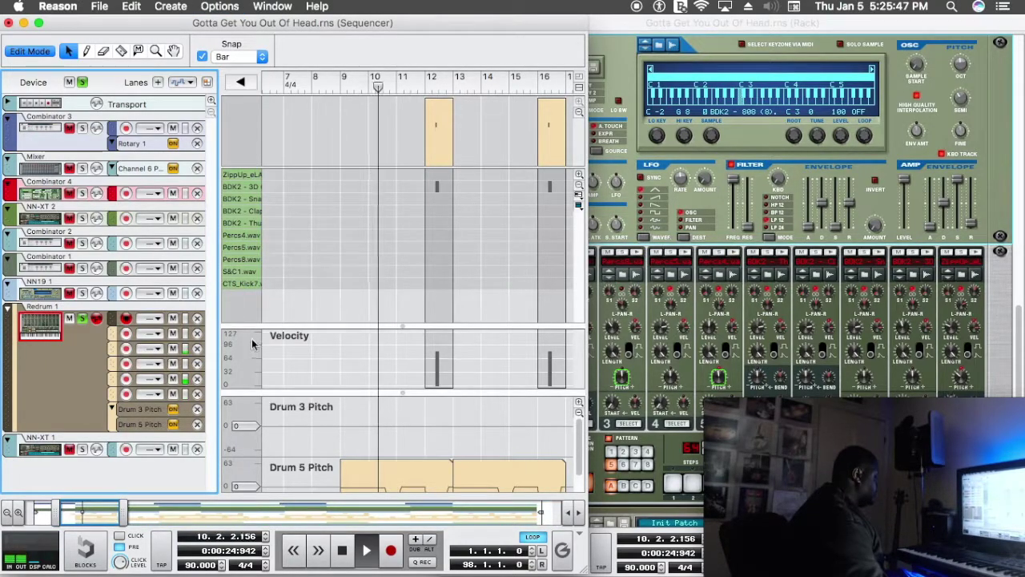
{"action": "left_click", "coordinate": [112, 340]}
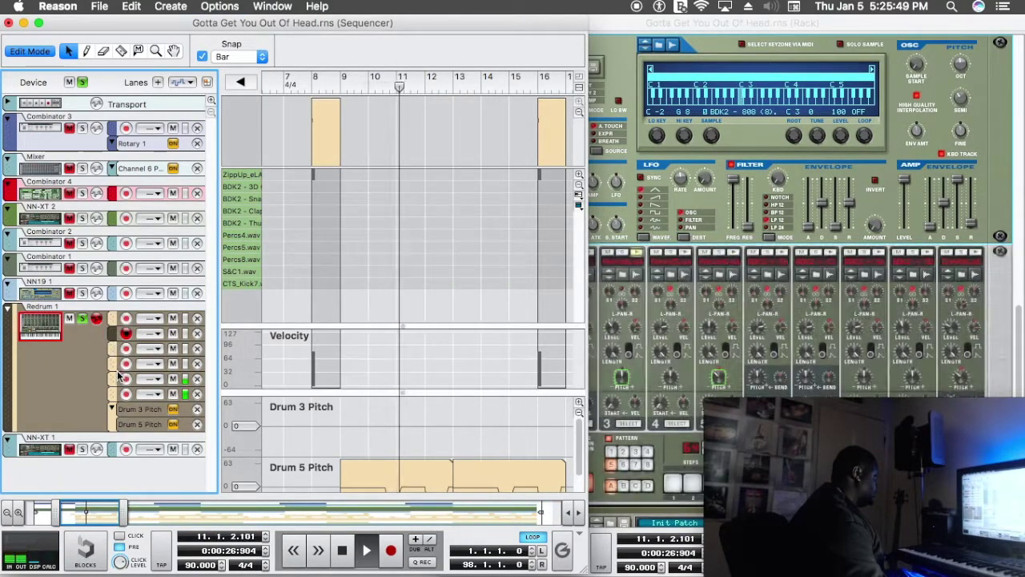
{"action": "left_click", "coordinate": [114, 363]}
{"action": "left_click", "coordinate": [117, 378]}
{"action": "left_click", "coordinate": [118, 394]}
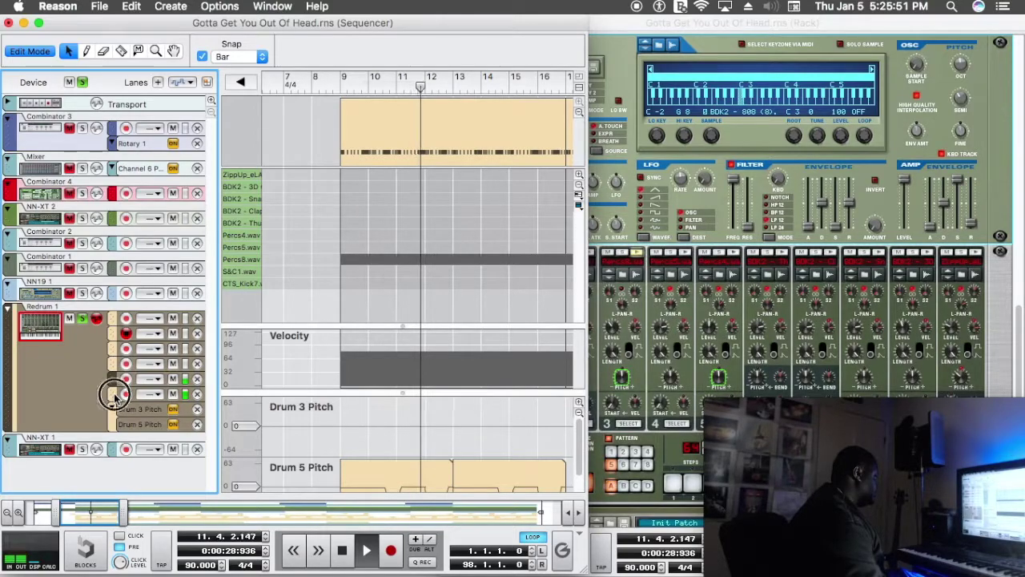
{"action": "left_click", "coordinate": [30, 51]}
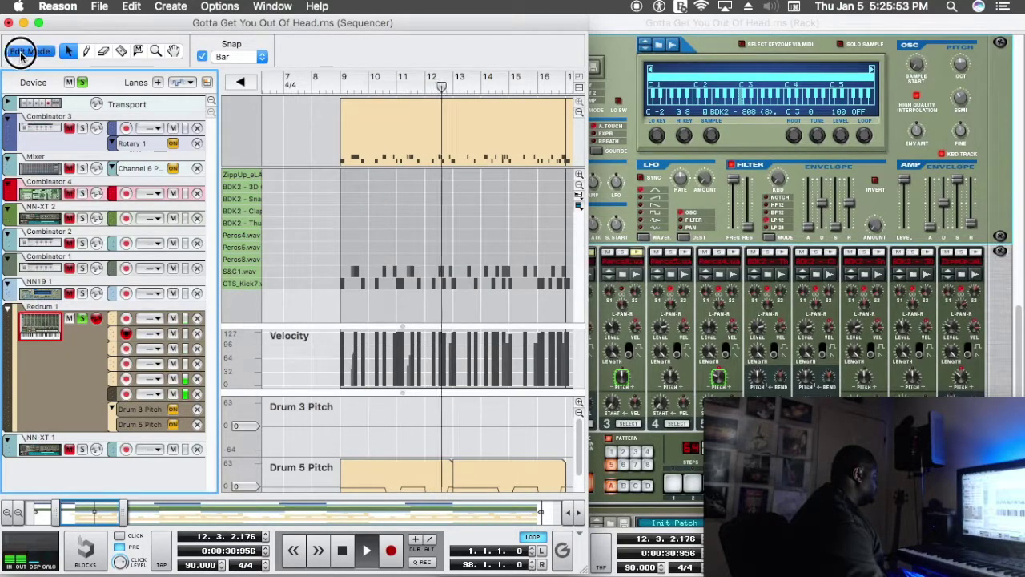
Open the first kick and S&C1.wav clip of Redrum 1 for editing, focused on bar 9
{"action": "left_click", "coordinate": [234, 374]}
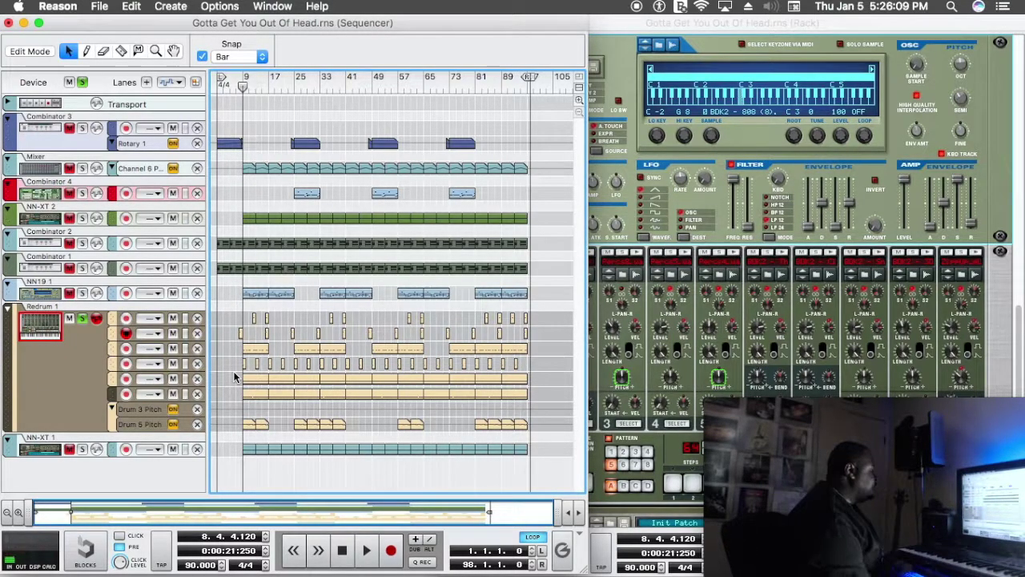
{"action": "double_click", "coordinate": [251, 390]}
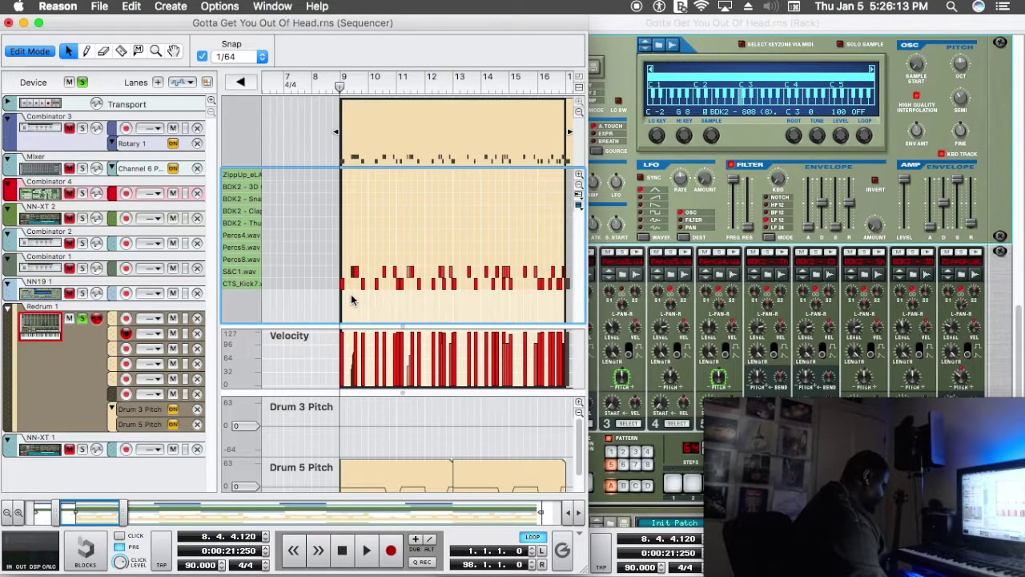
{"action": "scroll", "coordinate": [353, 298], "scroll_direction": "up", "scroll_amount": 6}
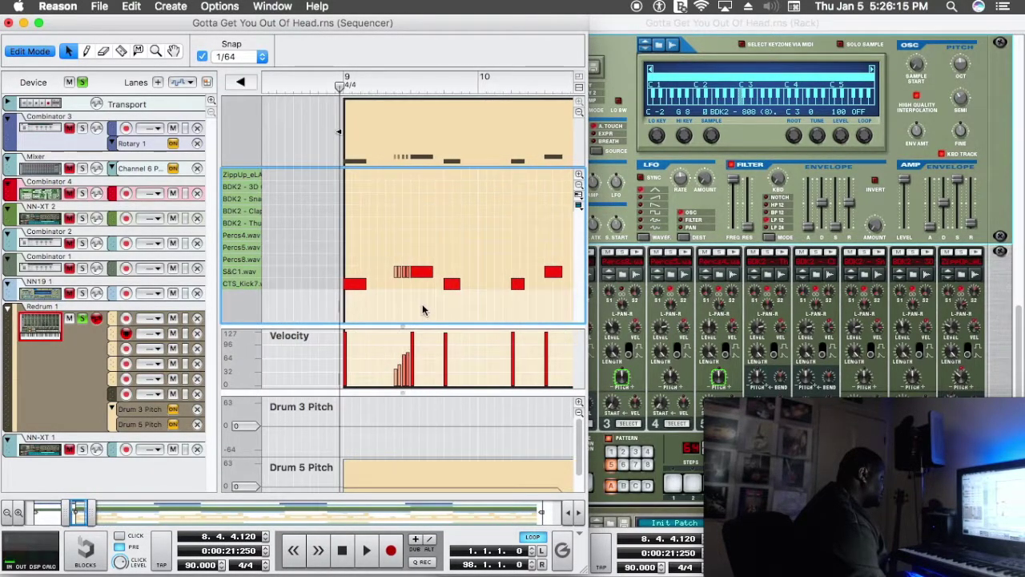
{"action": "scroll", "coordinate": [425, 305], "scroll_direction": "up", "scroll_amount": 2}
Play the drum pattern and delete the four short S&C1.wav roll notes just before beat 9.3
{"action": "key", "text": "space"}
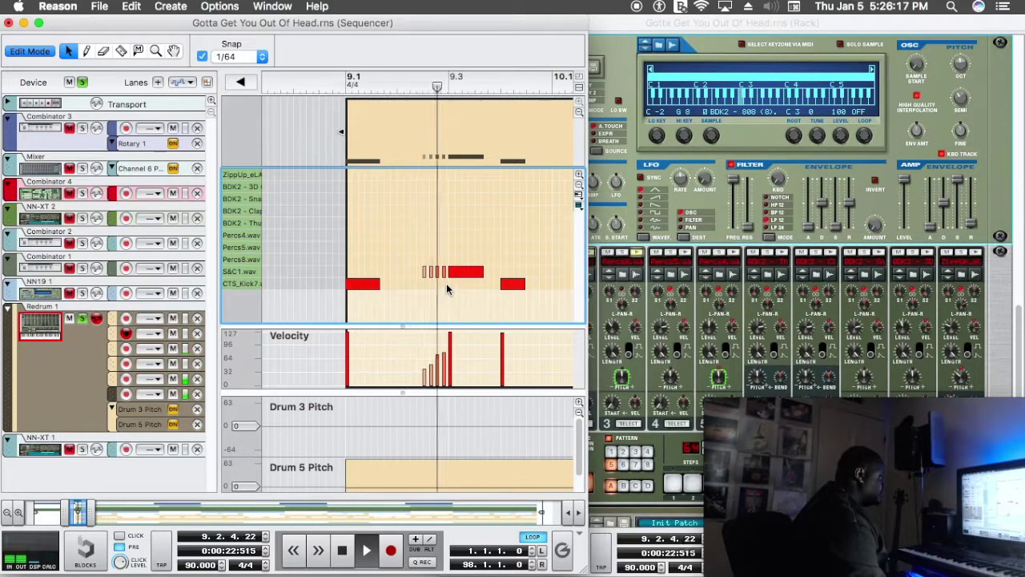
{"action": "left_click_drag", "start_coordinate": [443, 283], "coordinate": [421, 274]}
{"action": "key", "text": "Delete"}
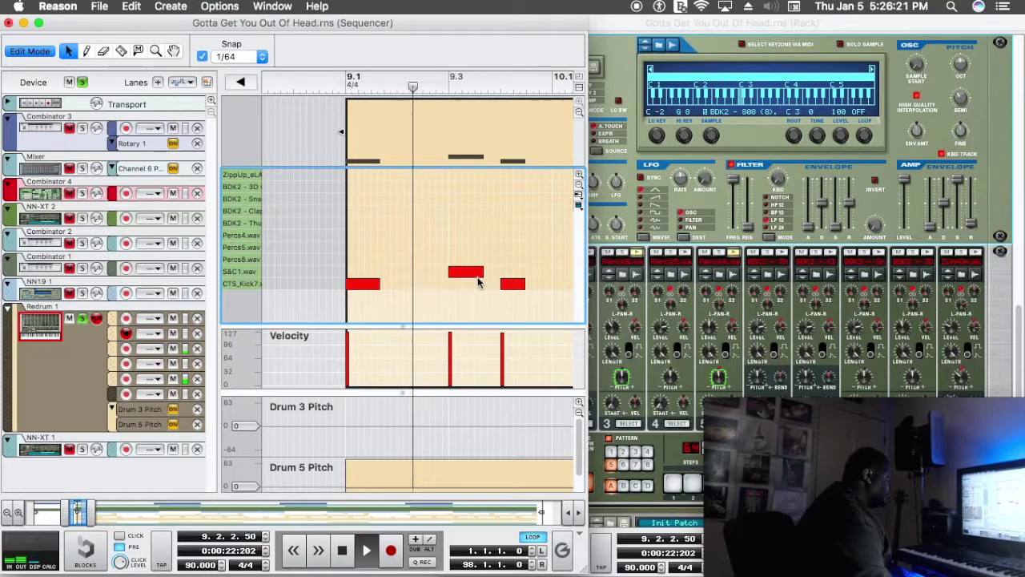
Rebuild the S&C1.wav roll with four short hits of length 0.0.0.60, starting at 9.2.3.0 and leading up to beat 9.3
{"action": "left_click_drag", "start_coordinate": [458, 271], "coordinate": [427, 278]}
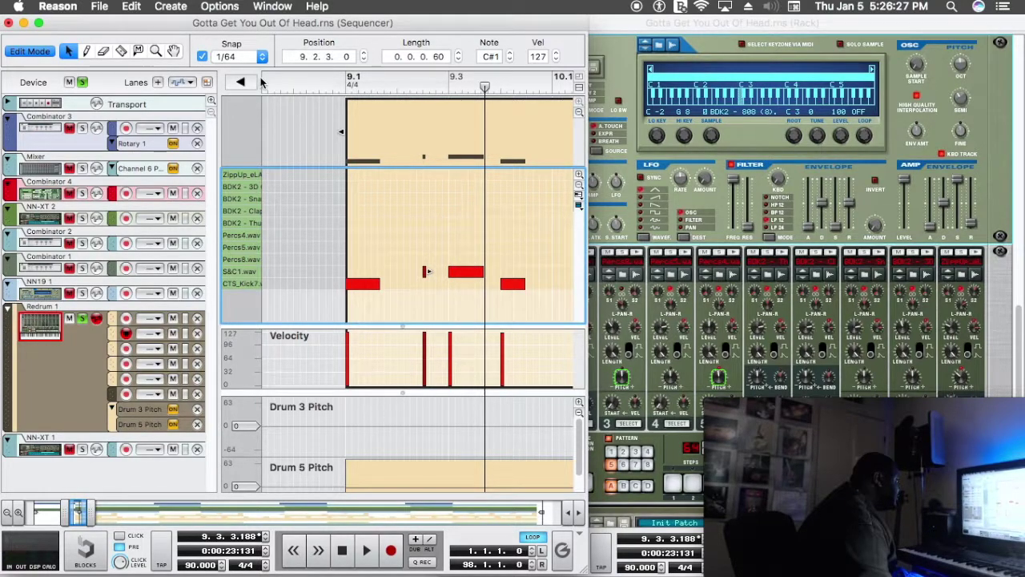
{"action": "left_click", "coordinate": [424, 270]}
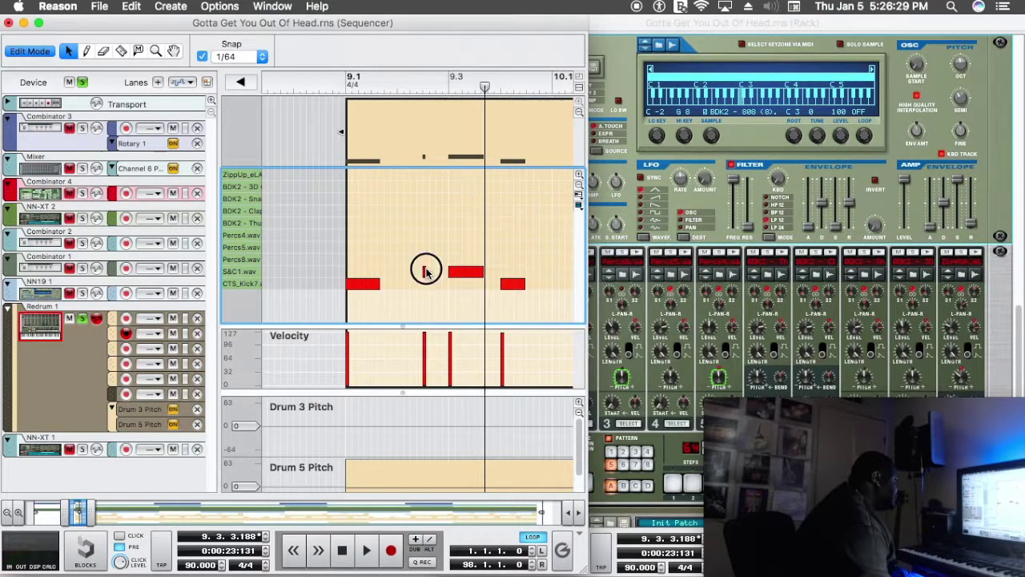
{"action": "left_click_drag", "start_coordinate": [424, 271], "coordinate": [444, 273]}
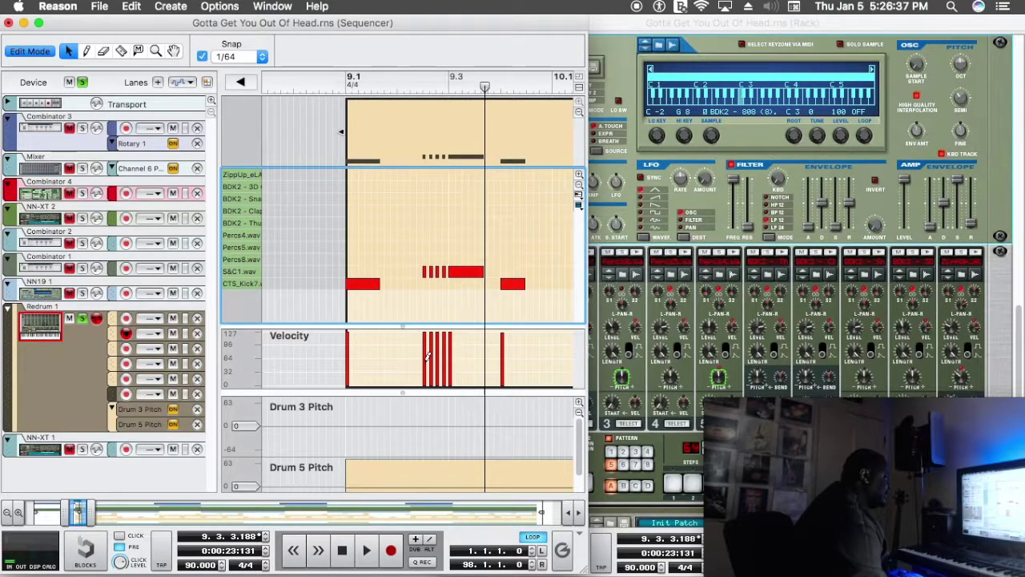
Ramp the four roll hits' velocities upward from about 32 to about 100, and return the playhead to just before bar 9
{"action": "left_click_drag", "start_coordinate": [424, 370], "coordinate": [449, 341]}
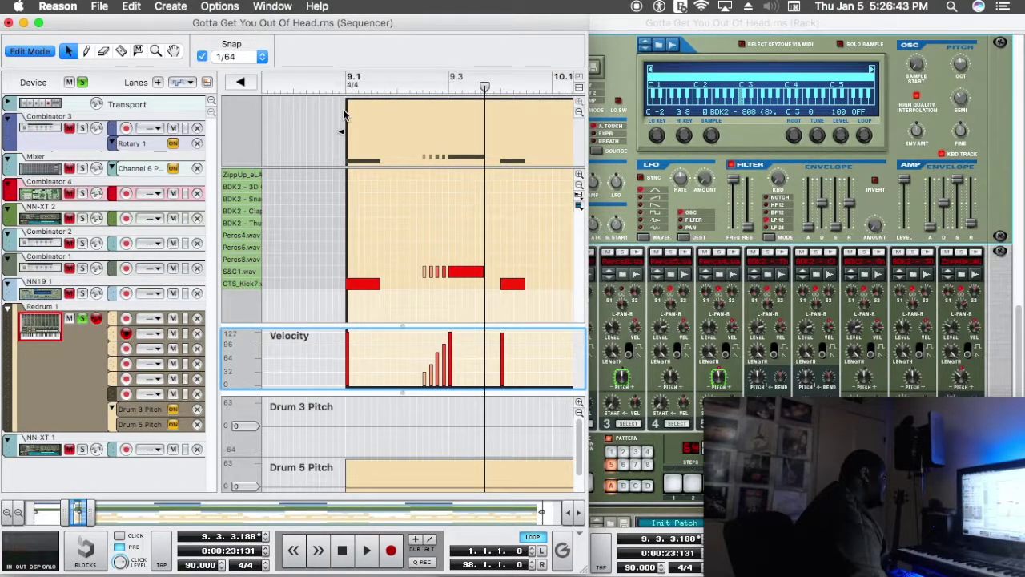
{"action": "left_click", "coordinate": [340, 78]}
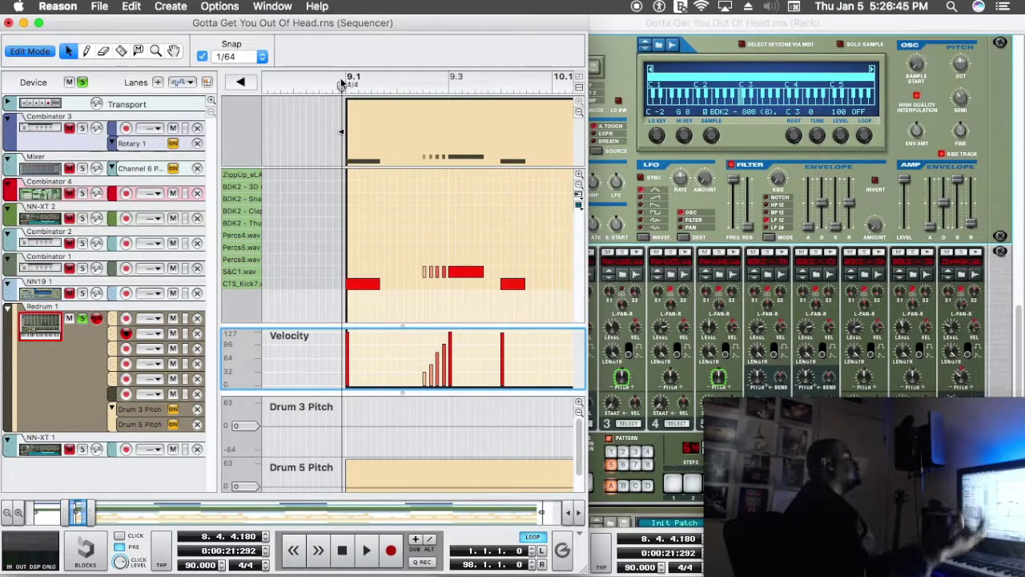
Play the drum pattern from bar 9 and look through the notes of the Percs4.wav and Percs8.wav lanes
{"action": "key", "text": "space"}
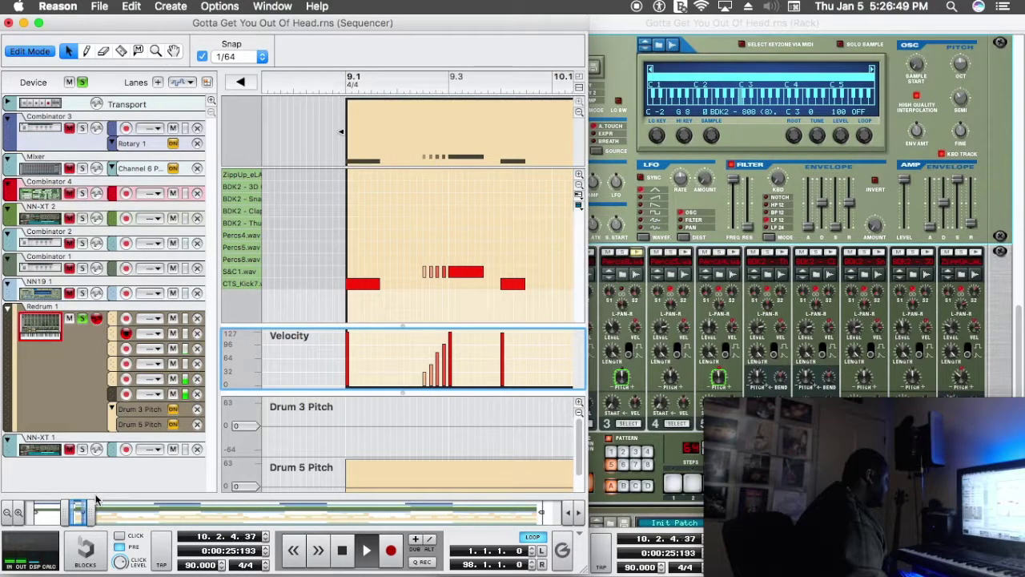
{"action": "left_click_drag", "start_coordinate": [91, 513], "coordinate": [104, 514]}
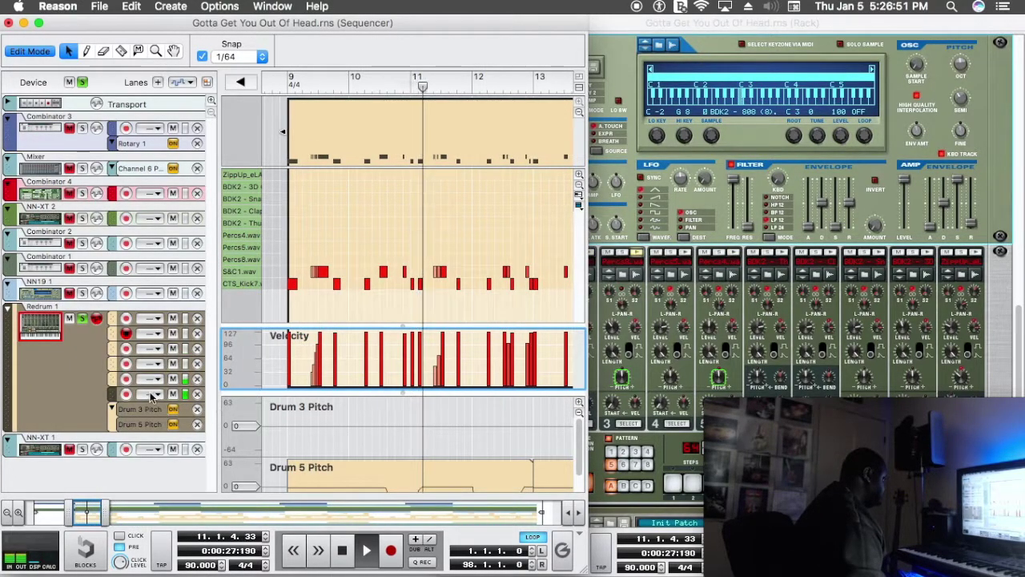
{"action": "left_click", "coordinate": [115, 362]}
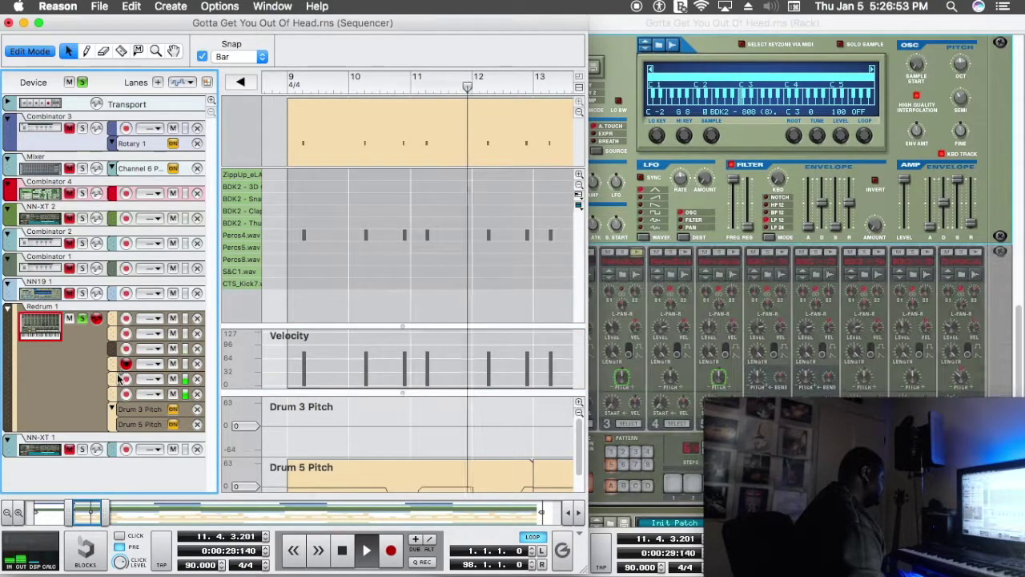
{"action": "key", "text": "ctrl+v"}
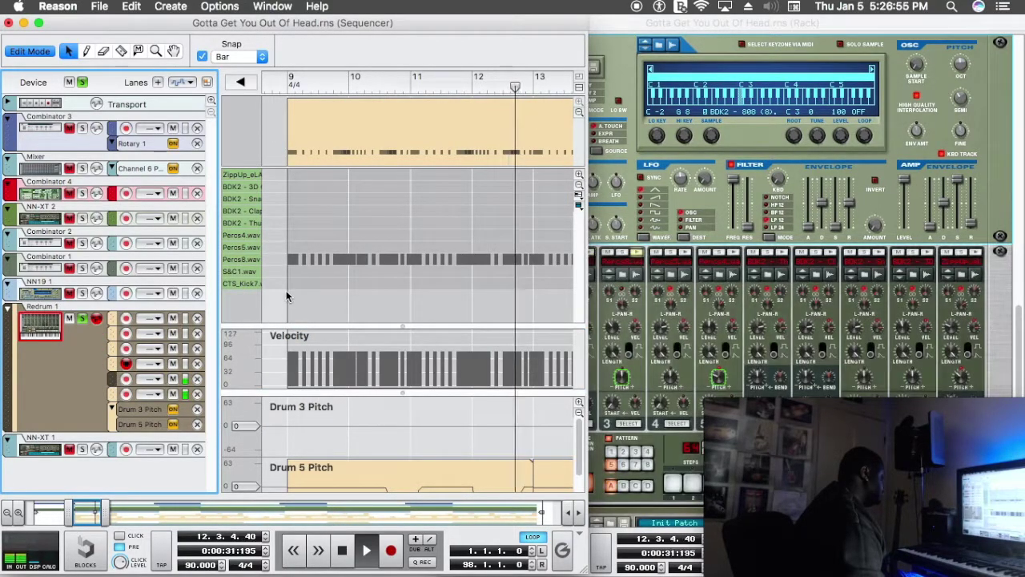
Open the Percs8.wav clip for editing and play it from bar 9
{"action": "left_click", "coordinate": [296, 284]}
{"action": "key", "text": "space"}
{"action": "left_click", "coordinate": [271, 85]}
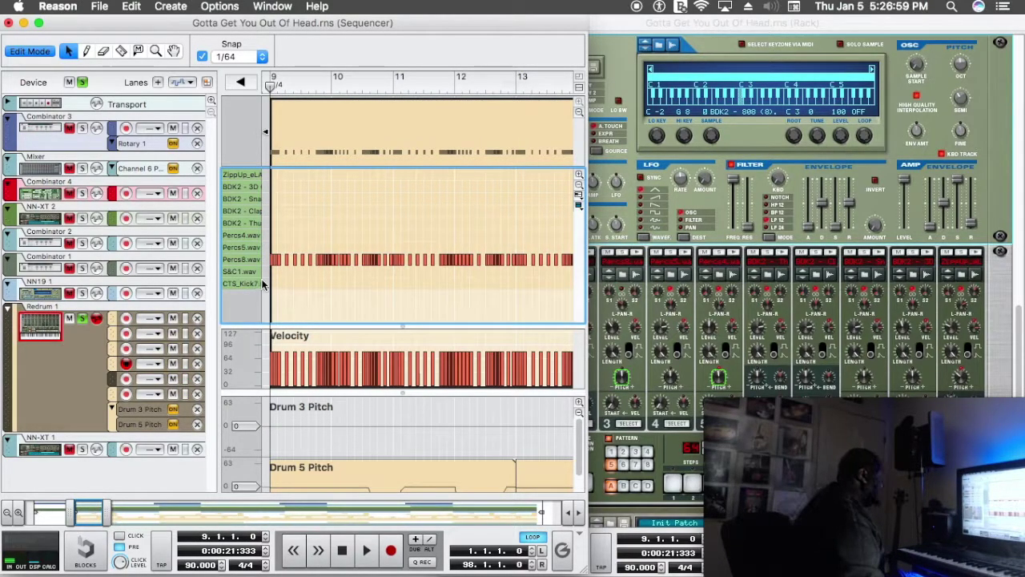
{"action": "scroll", "coordinate": [262, 285], "scroll_direction": "up", "scroll_amount": 5}
{"action": "scroll", "coordinate": [262, 284], "scroll_direction": "up", "scroll_amount": 1}
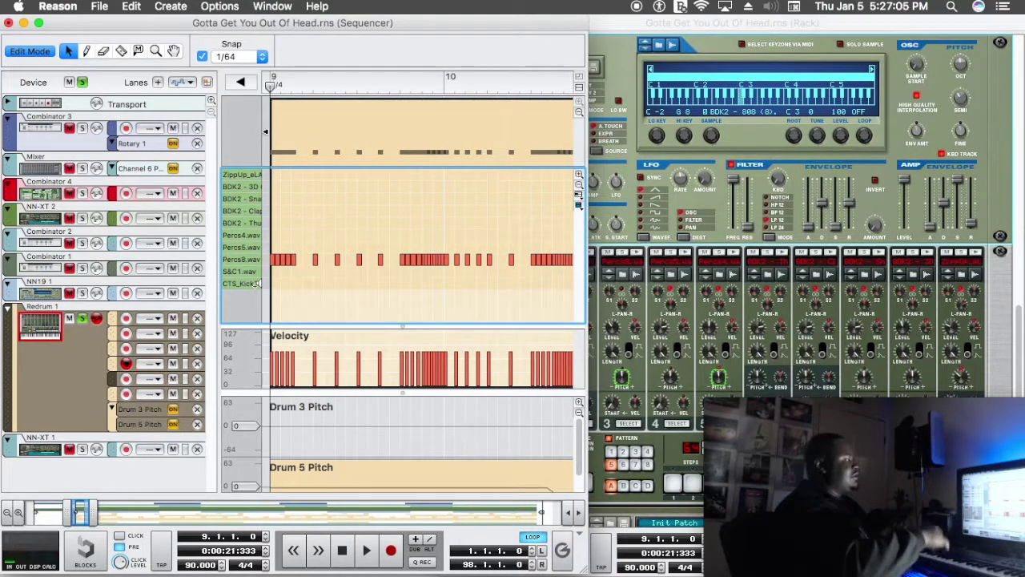
{"action": "key", "text": "space"}
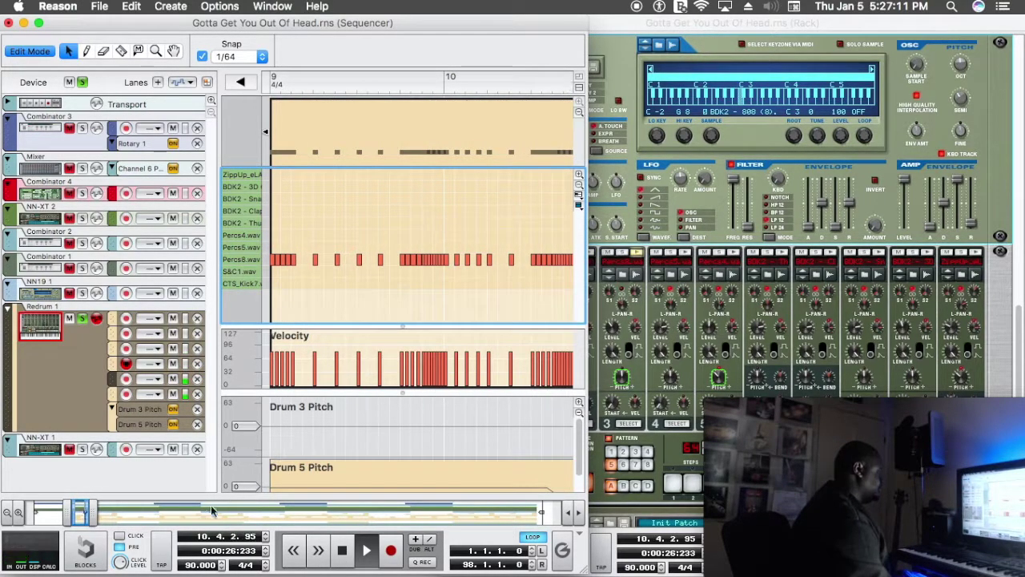
Follow the Percs8.wav pattern during playback and examine the hits around bars 12 and 13
{"action": "left_click", "coordinate": [87, 506]}
{"action": "left_click_drag", "start_coordinate": [86, 507], "coordinate": [97, 506]}
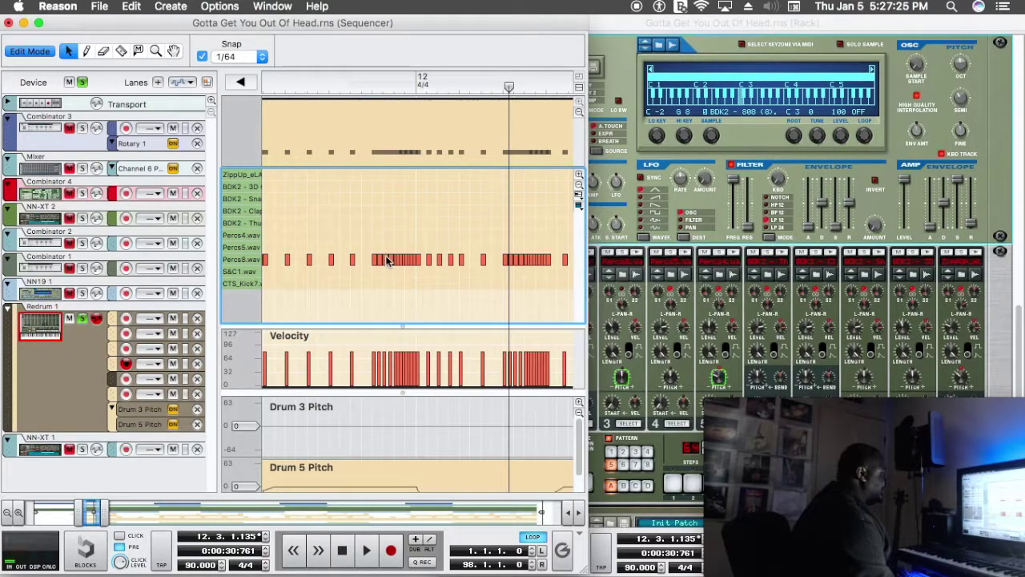
{"action": "left_click", "coordinate": [613, 260]}
{"action": "left_click", "coordinate": [440, 210]}
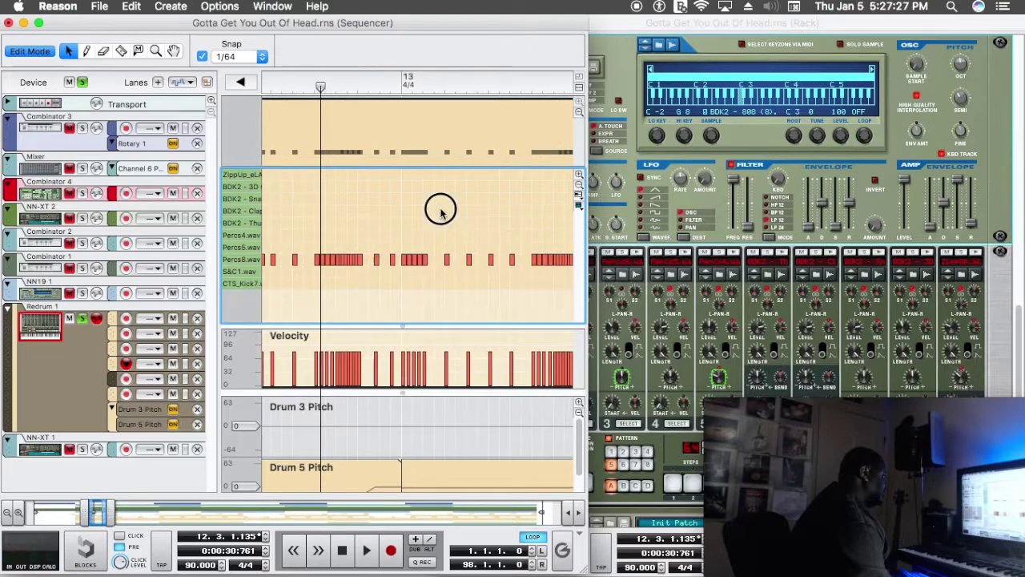
{"action": "key", "text": "space"}
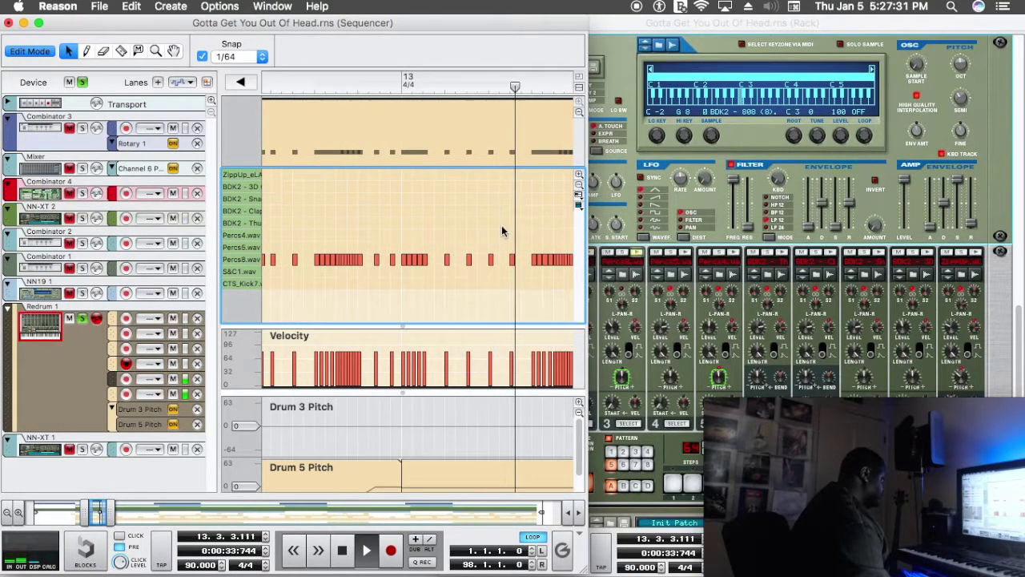
{"action": "left_click_drag", "start_coordinate": [446, 218], "coordinate": [597, 198]}
{"action": "left_click", "coordinate": [581, 195]}
{"action": "left_click", "coordinate": [590, 194]}
{"action": "left_click_drag", "start_coordinate": [484, 200], "coordinate": [218, 192]}
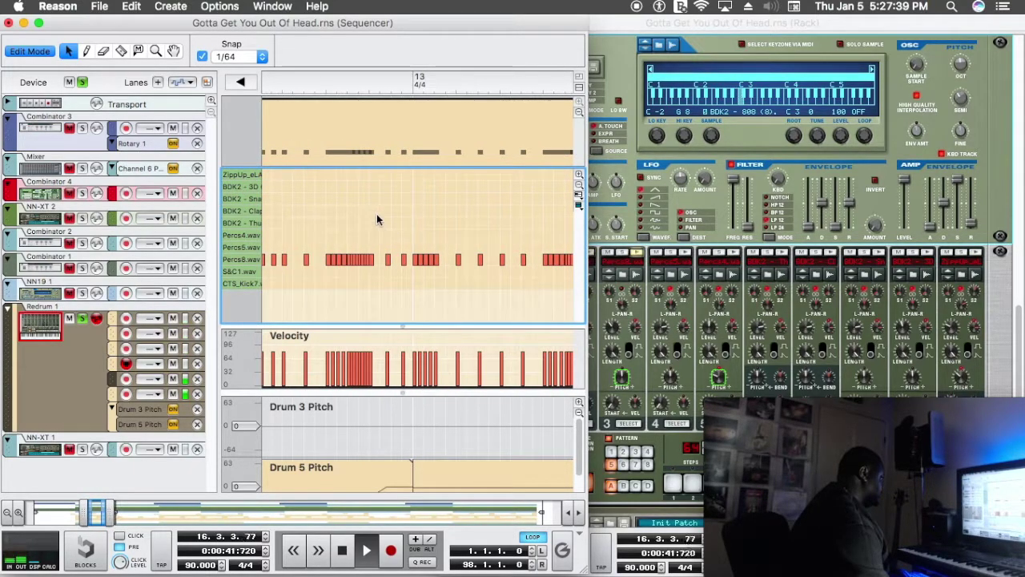
Replace the two single Percs8.wav hits just before bar 13 with two hits of length 0.0.0.160, using a 1/16T snap
{"action": "left_click_drag", "start_coordinate": [407, 274], "coordinate": [384, 256]}
{"action": "key", "text": "Delete"}
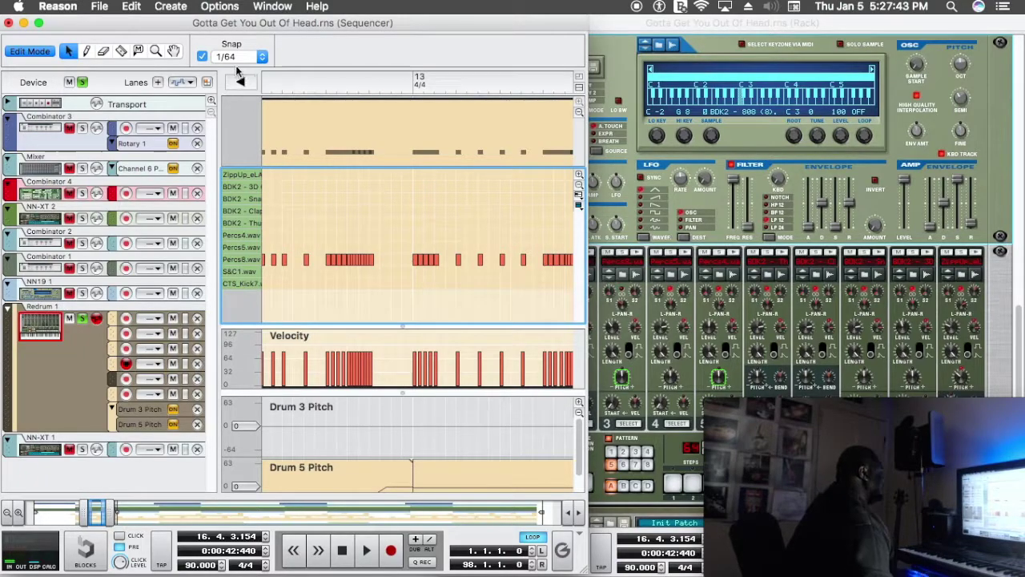
{"action": "left_click", "coordinate": [232, 57]}
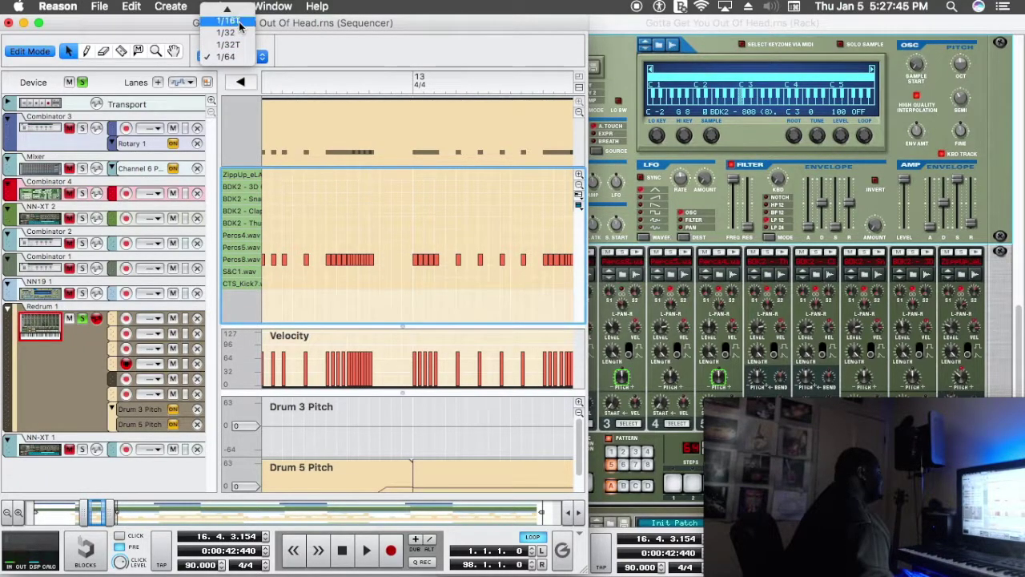
{"action": "left_click", "coordinate": [238, 21]}
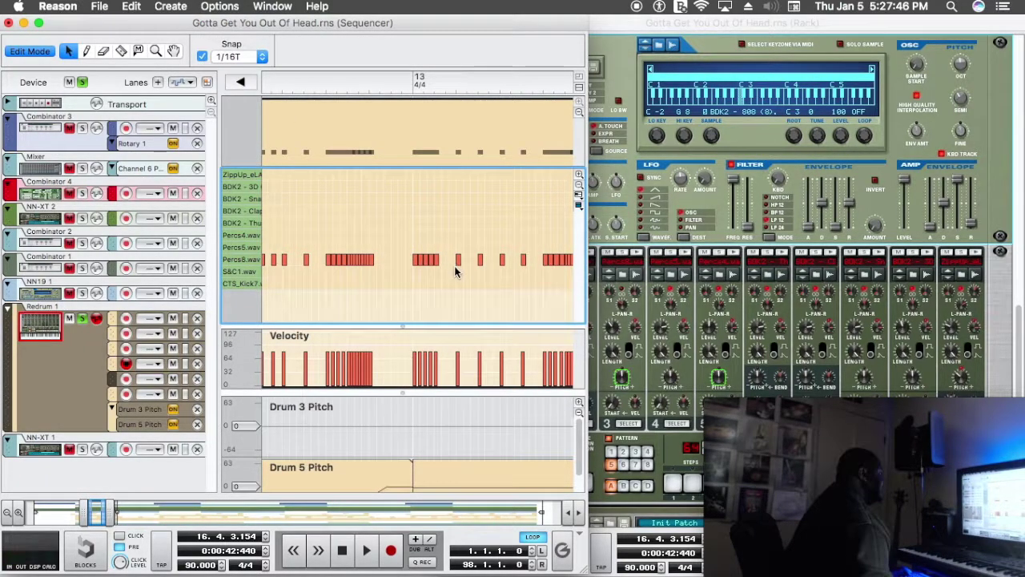
{"action": "left_click", "coordinate": [241, 57]}
{"action": "left_click", "coordinate": [240, 51]}
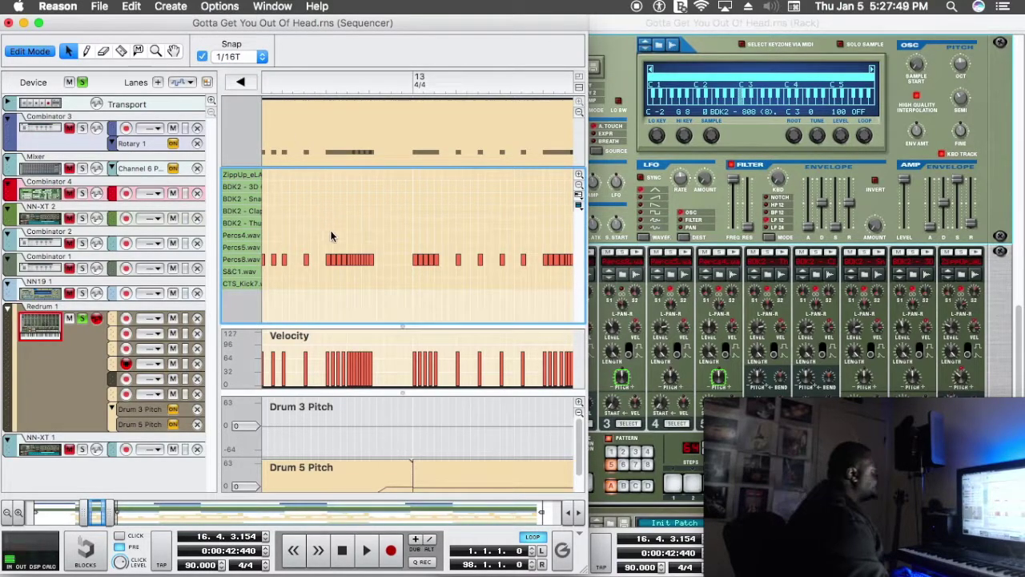
{"action": "left_click", "coordinate": [385, 258]}
{"action": "left_click", "coordinate": [399, 259]}
Play the passage leading into bar 13, leave the clip editor and return the playhead to the song start
{"action": "left_click", "coordinate": [289, 88]}
{"action": "key", "text": "space"}
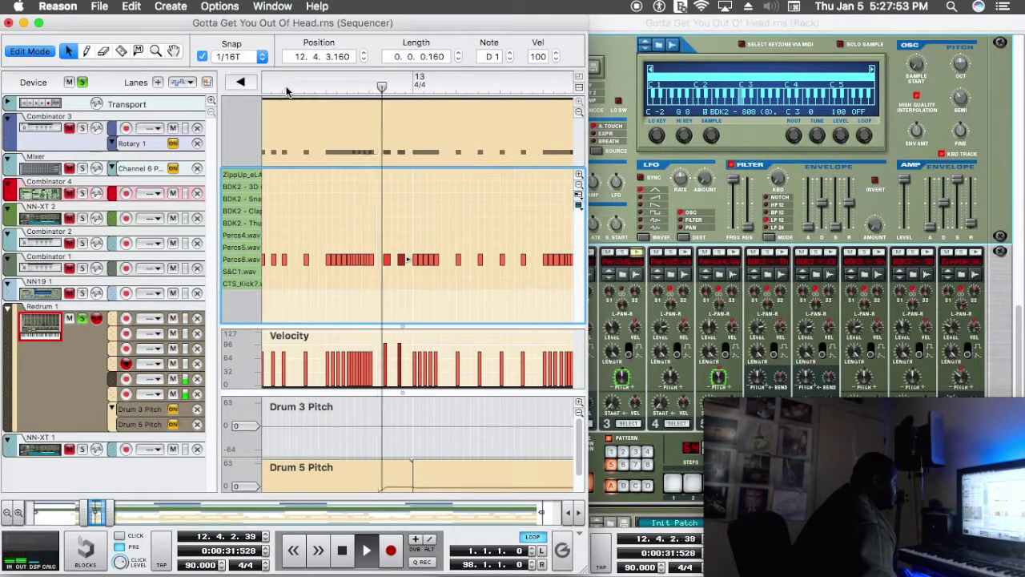
{"action": "left_click", "coordinate": [30, 52]}
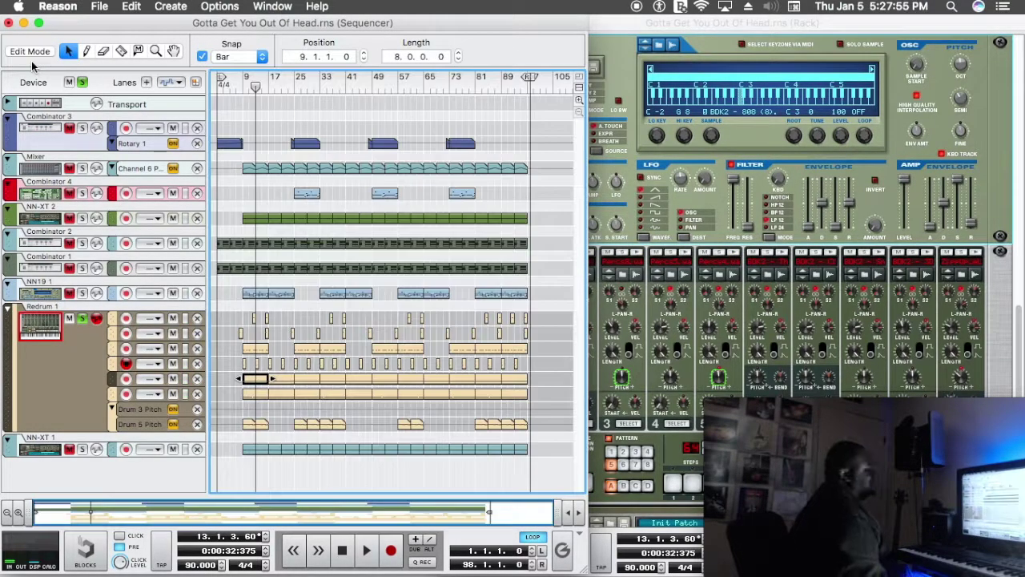
{"action": "key", "text": "space"}
{"action": "key", "text": "space"}
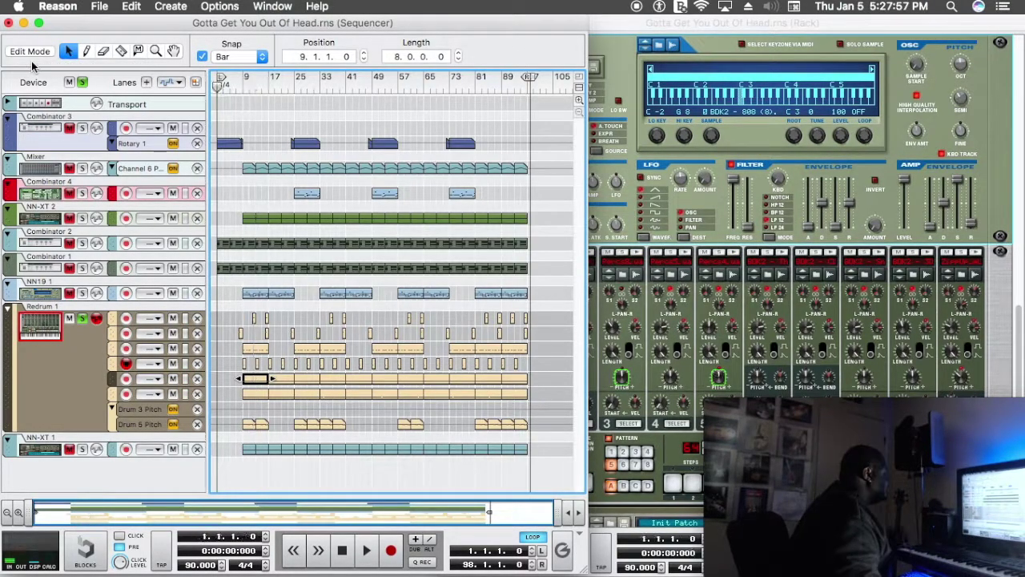
Audition the Redrum 1 drum samples in the rack and play the soloed drums from bar 9
{"action": "left_click", "coordinate": [125, 320]}
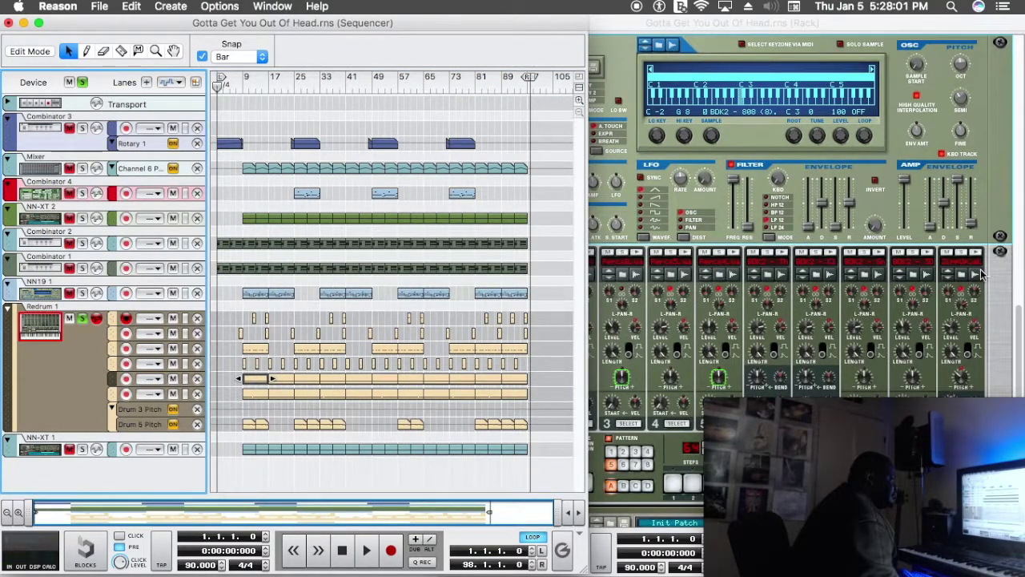
{"action": "left_click", "coordinate": [977, 257]}
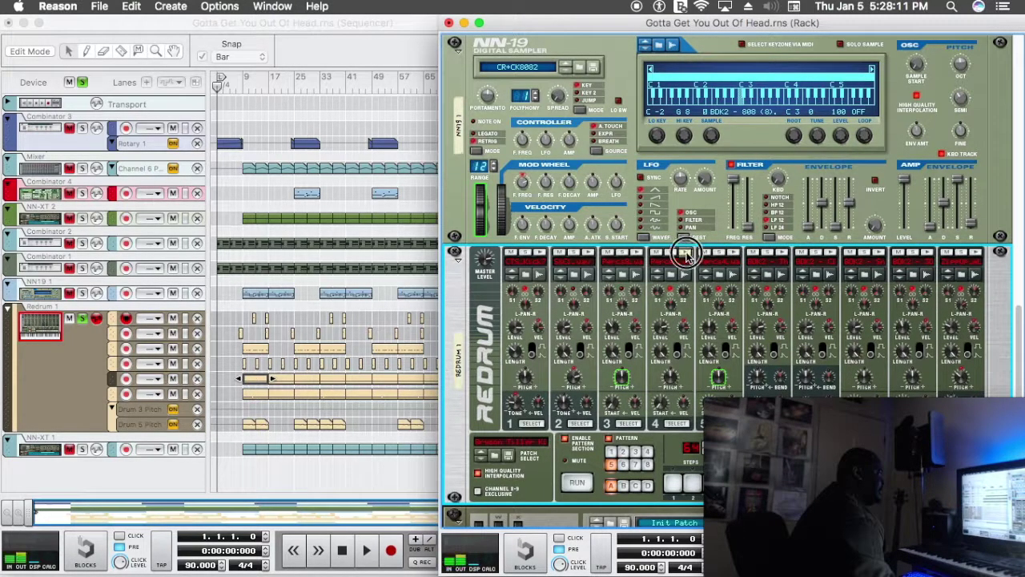
{"action": "left_click", "coordinate": [253, 79]}
{"action": "left_click", "coordinate": [247, 85]}
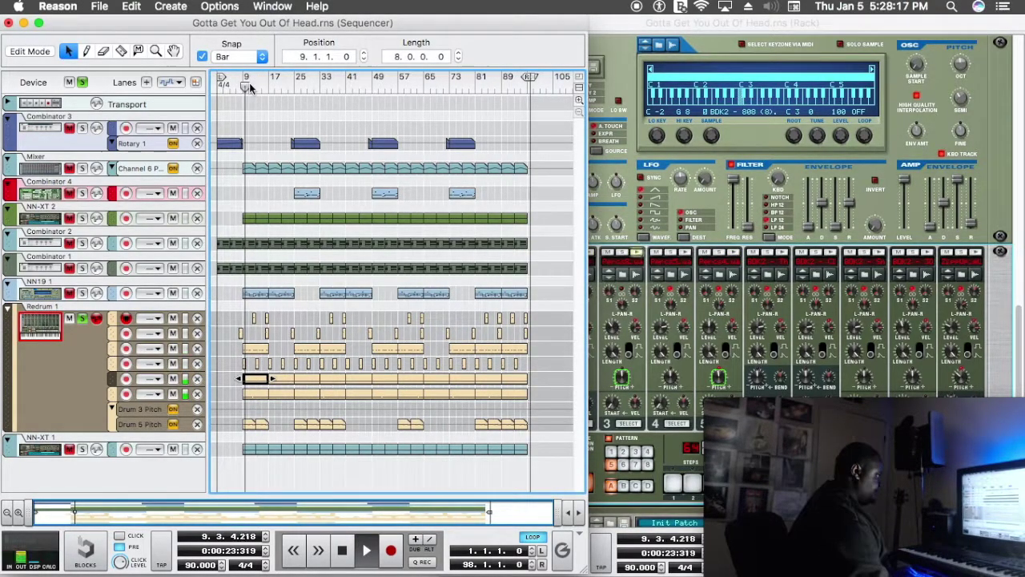
{"action": "left_click", "coordinate": [236, 361]}
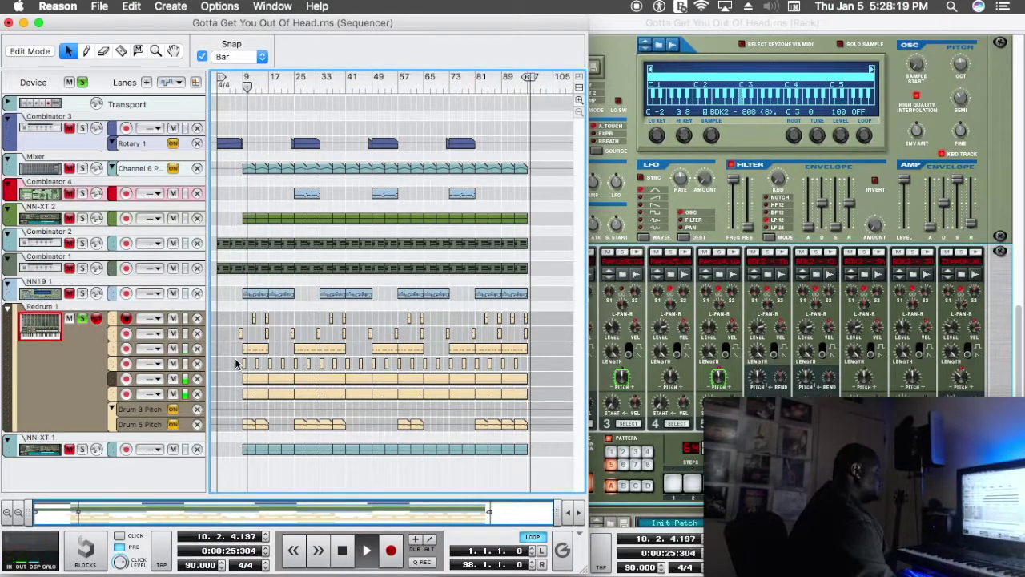
Turn off the solo on Redrum 1 and play the full mix from bar 9
{"action": "left_click", "coordinate": [82, 325]}
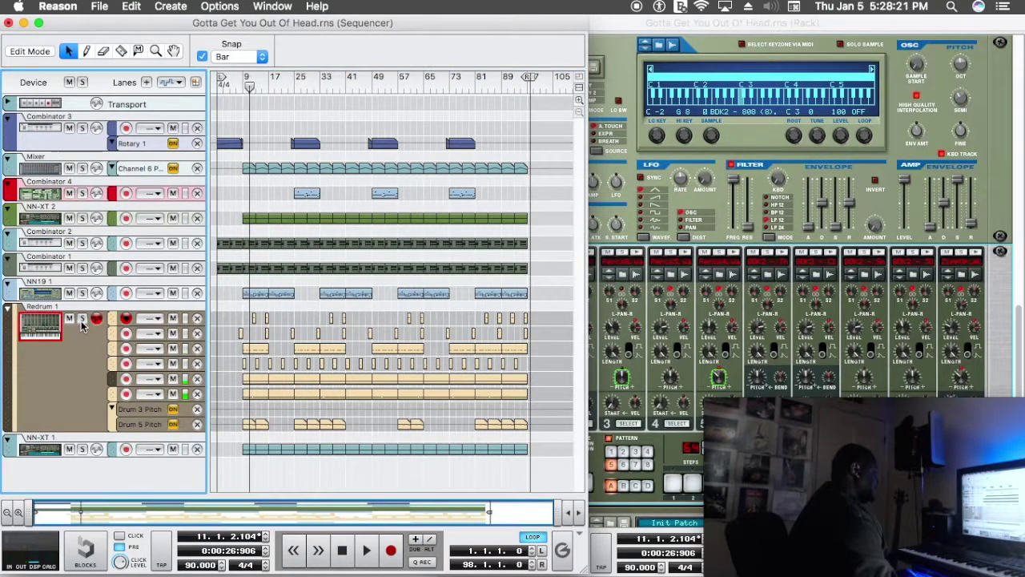
{"action": "key", "text": "Home"}
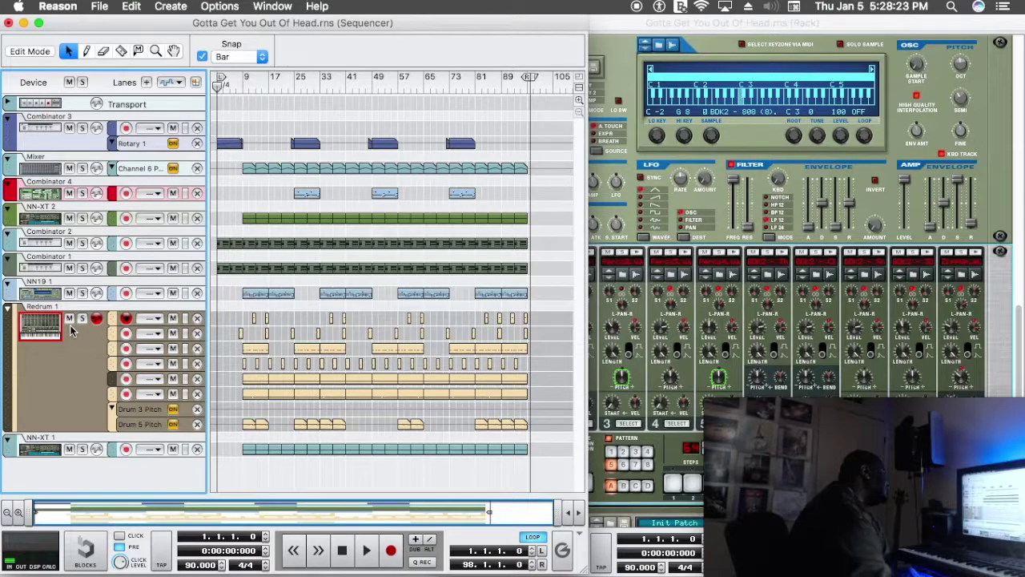
{"action": "left_click", "coordinate": [244, 80]}
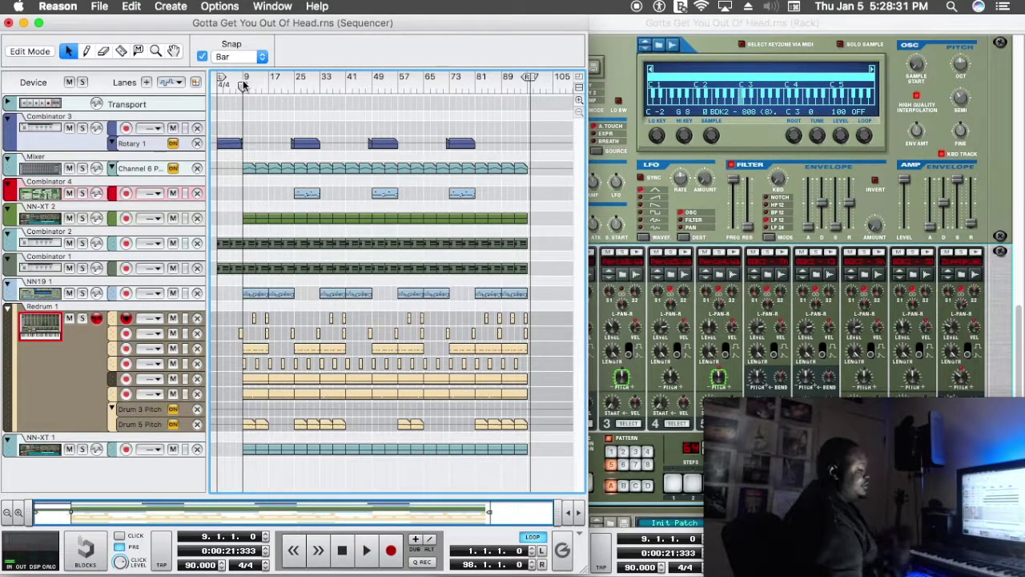
{"action": "key", "text": "space"}
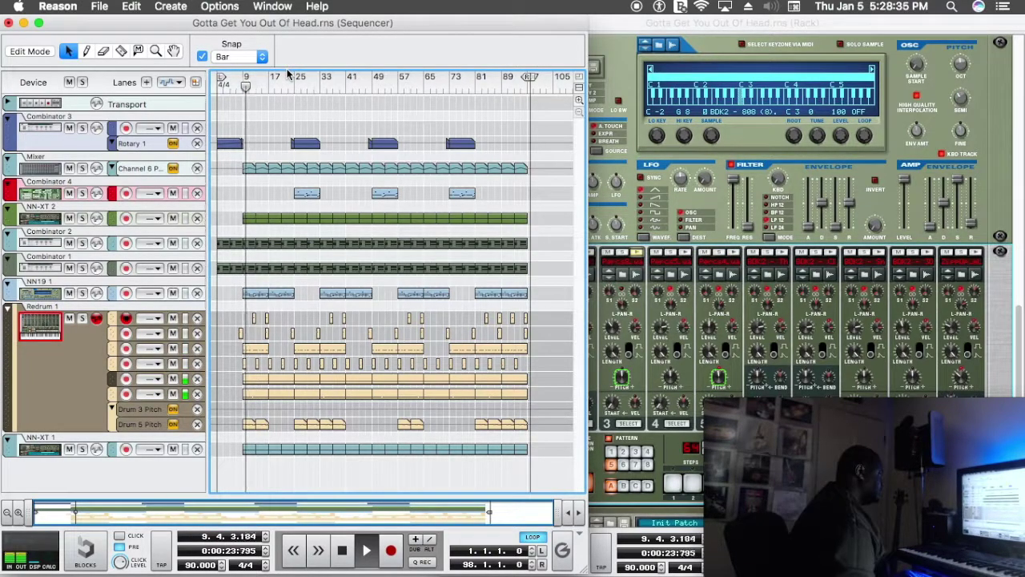
{"action": "key", "text": "space"}
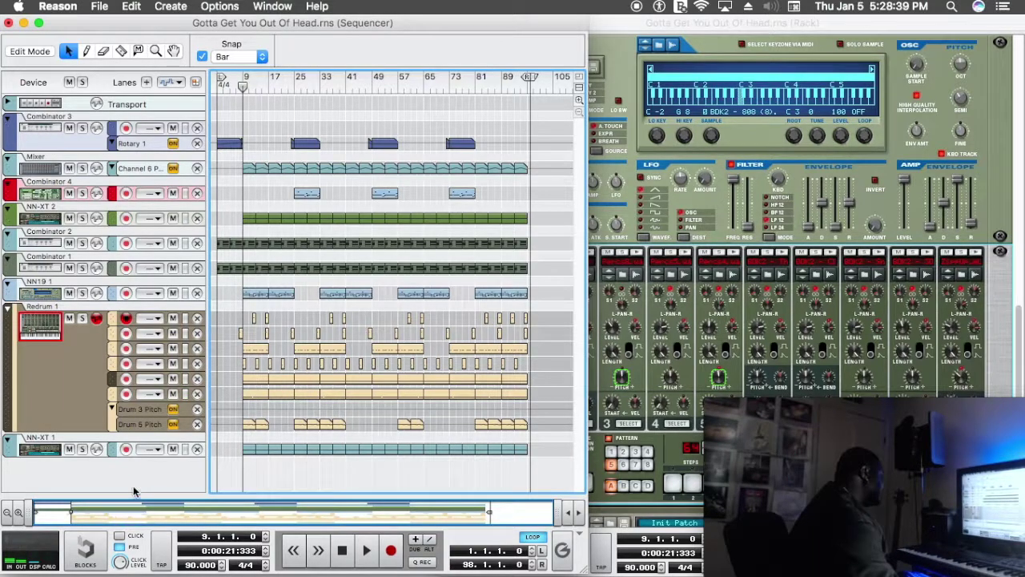
Solo the NN-XT 2 track and play it from bar 9
{"action": "left_click", "coordinate": [116, 216]}
{"action": "left_click", "coordinate": [82, 217]}
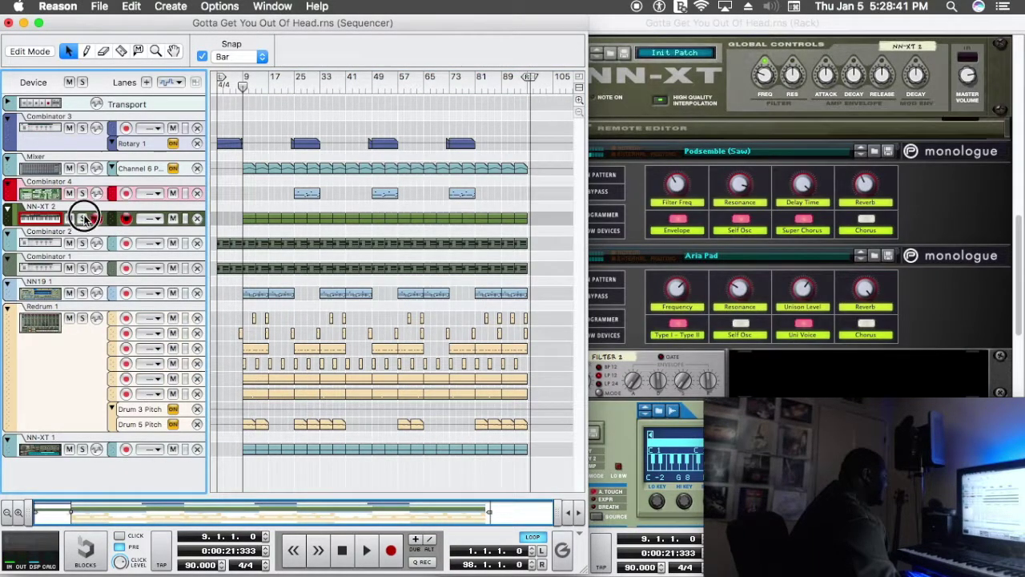
{"action": "key", "text": "space"}
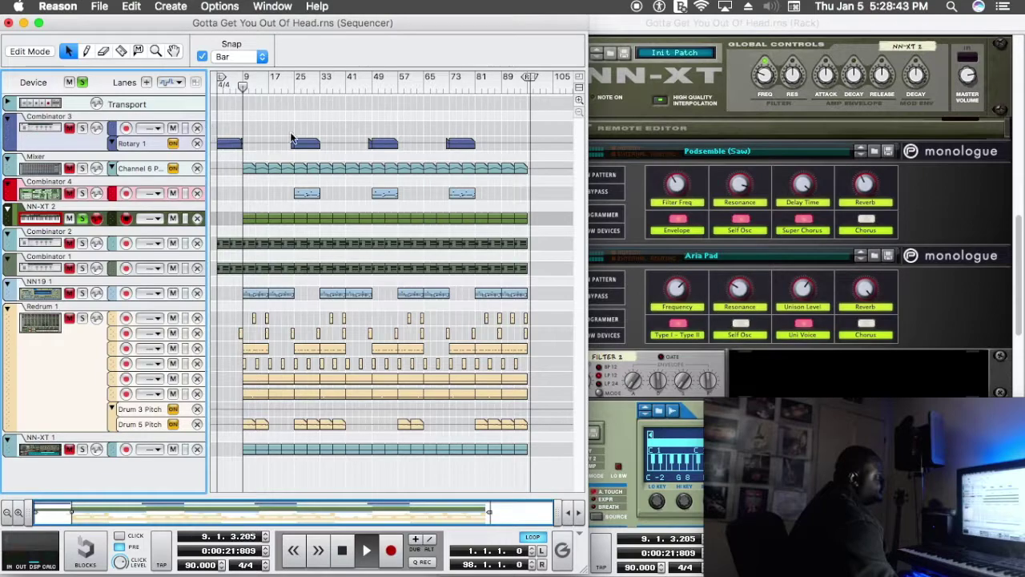
Unfold the remote editor of NN-XT 2 in the rack and examine its loaded sample and settings
{"action": "left_click", "coordinate": [606, 108]}
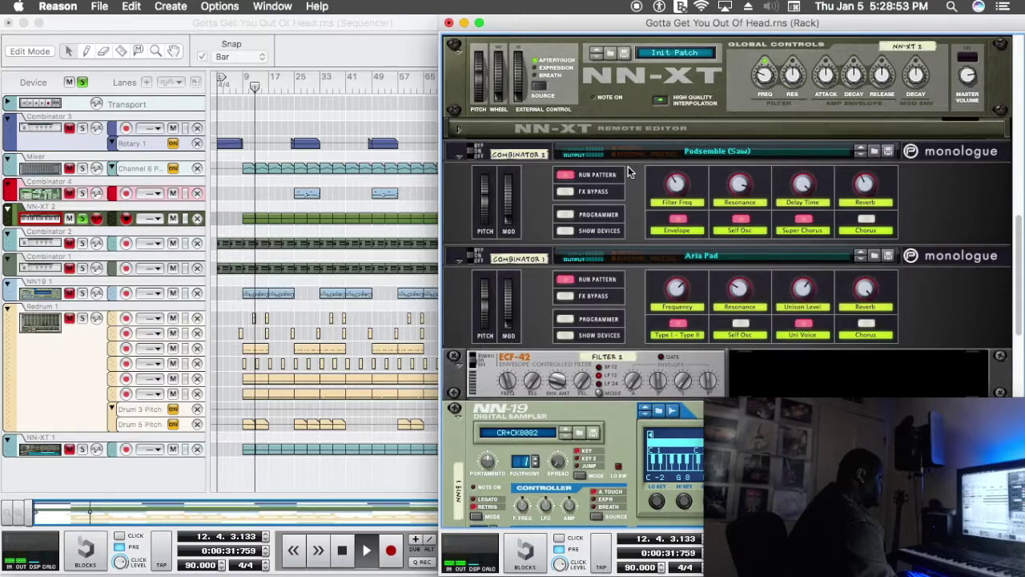
{"action": "left_click", "coordinate": [460, 129]}
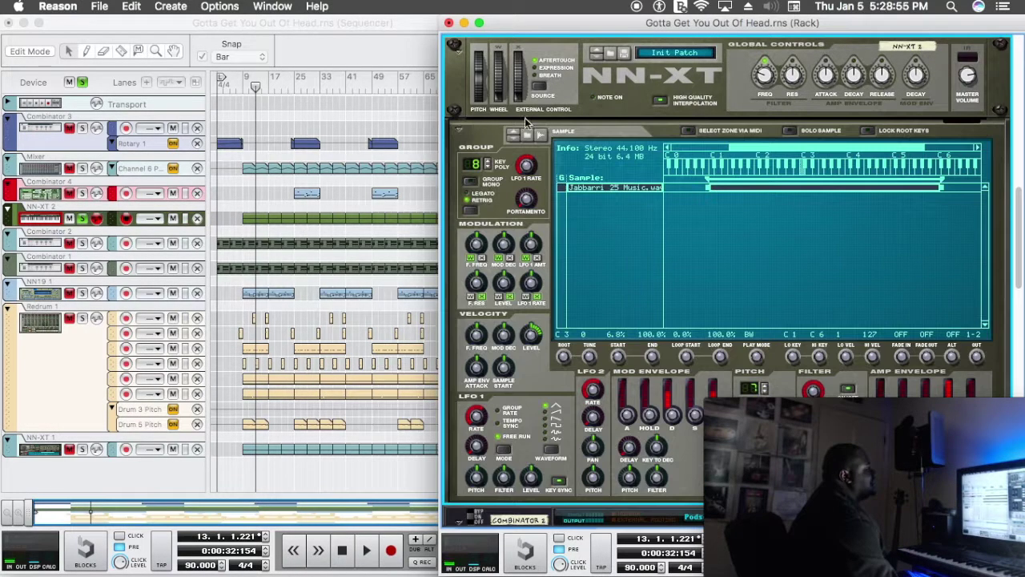
{"action": "scroll", "coordinate": [610, 124], "scroll_direction": "down", "scroll_amount": 3}
{"action": "scroll", "coordinate": [608, 126], "scroll_direction": "down", "scroll_amount": 3}
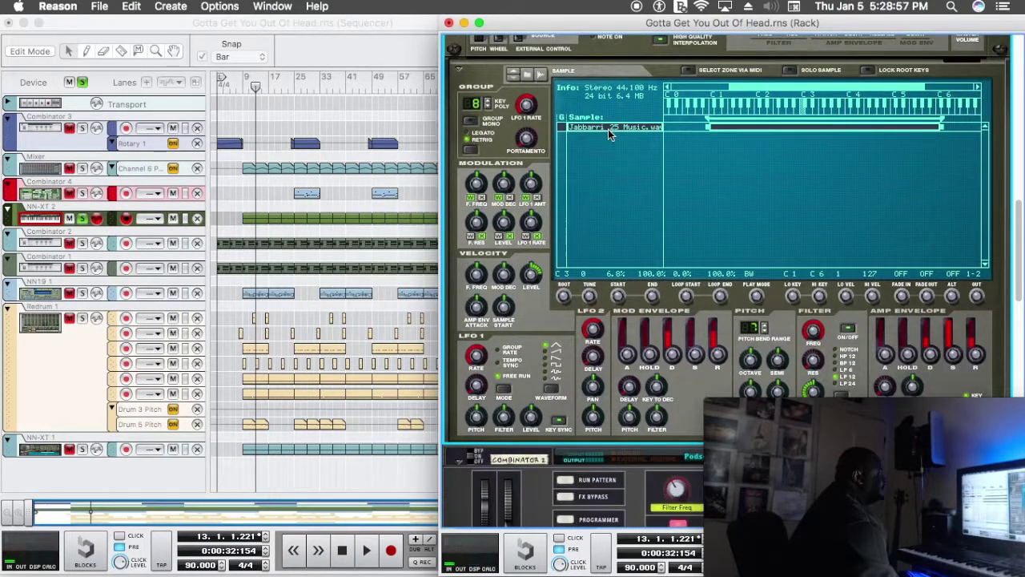
Bring the Mixer into view in the rack and play the soloed NN-XT 2 track from bar 9
{"action": "scroll", "coordinate": [608, 130], "scroll_direction": "up", "scroll_amount": 6}
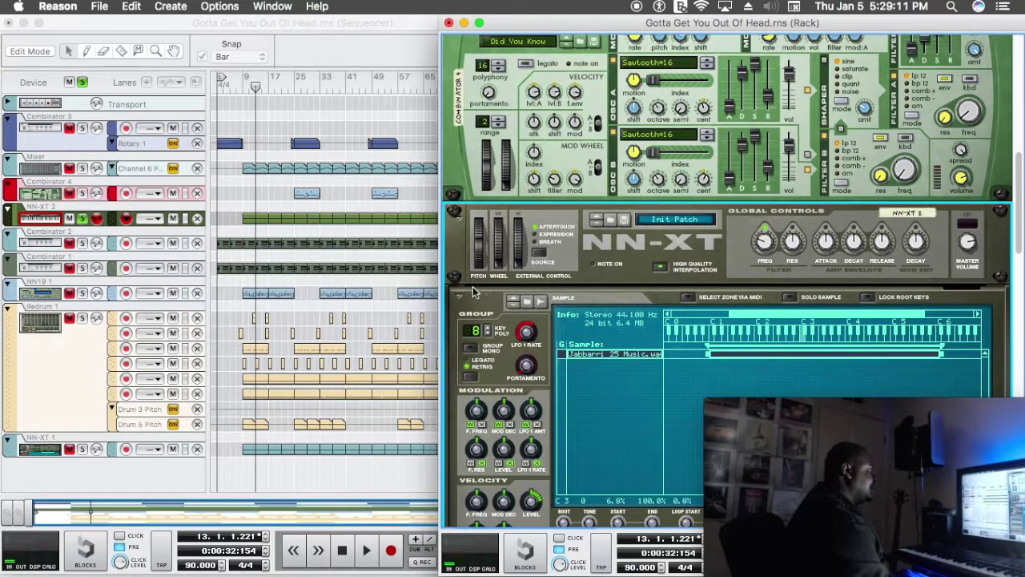
{"action": "scroll", "coordinate": [561, 296], "scroll_direction": "up", "scroll_amount": 10}
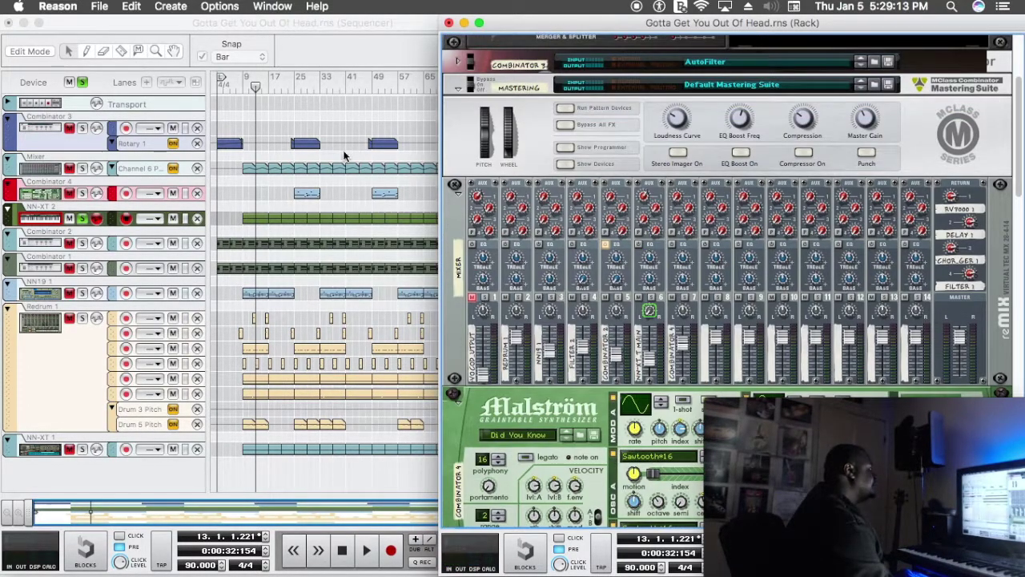
{"action": "left_click", "coordinate": [242, 86]}
{"action": "left_click", "coordinate": [241, 86]}
{"action": "key", "text": "space"}
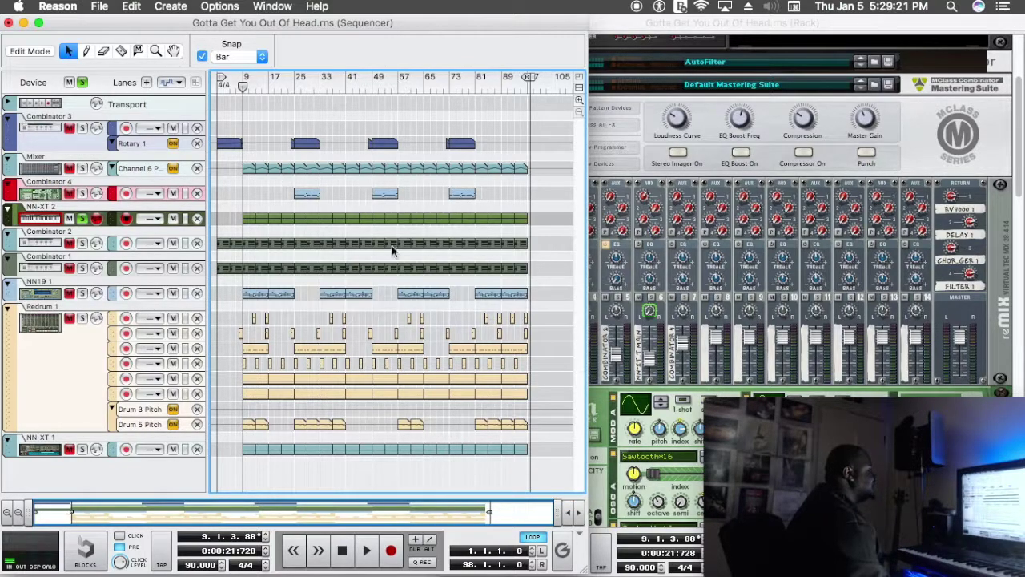
Turn off all soloed tracks, play the full mix from bar 9, and stop playback
{"action": "left_click", "coordinate": [83, 83]}
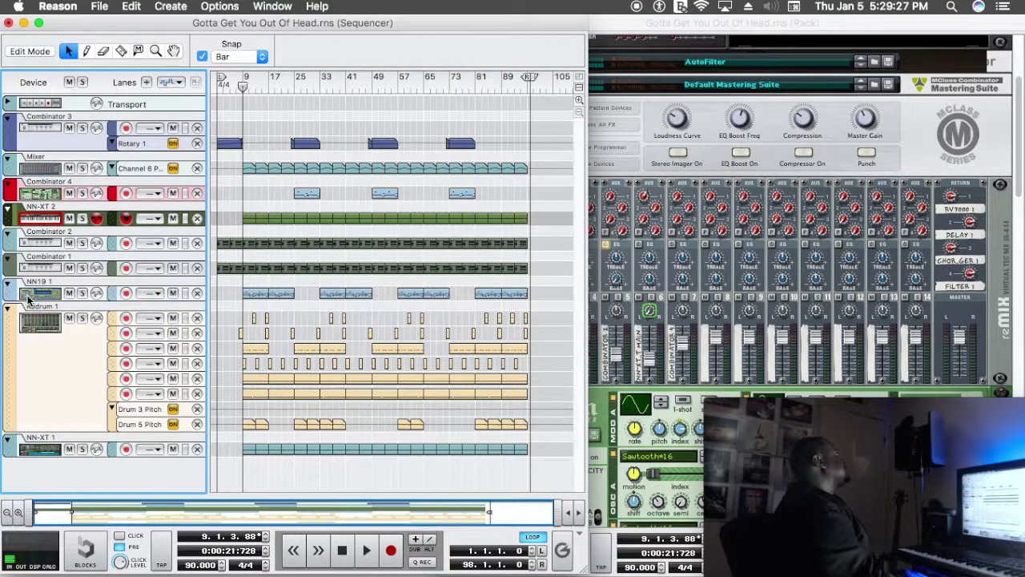
{"action": "key", "text": "space"}
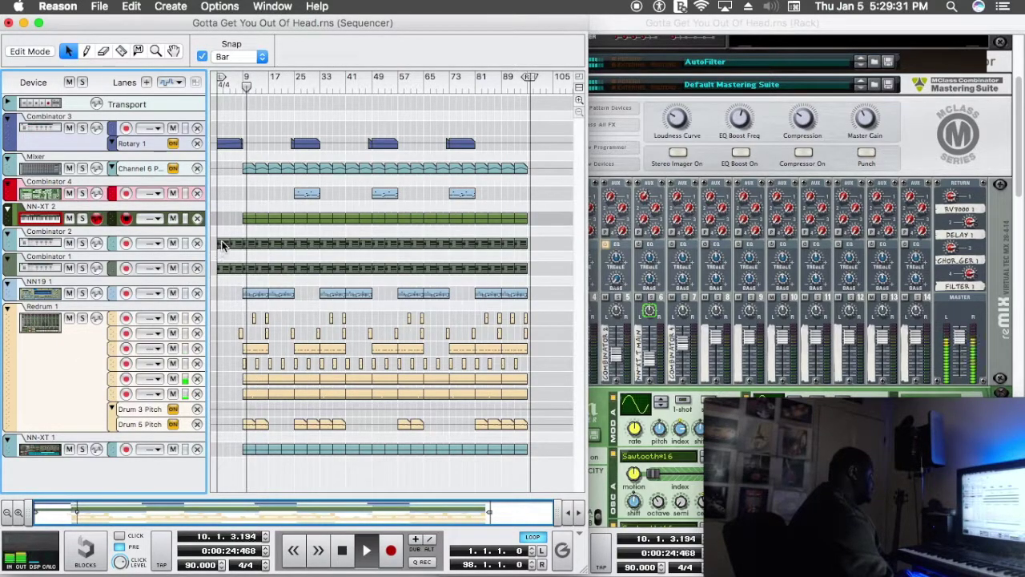
{"action": "left_click", "coordinate": [249, 199]}
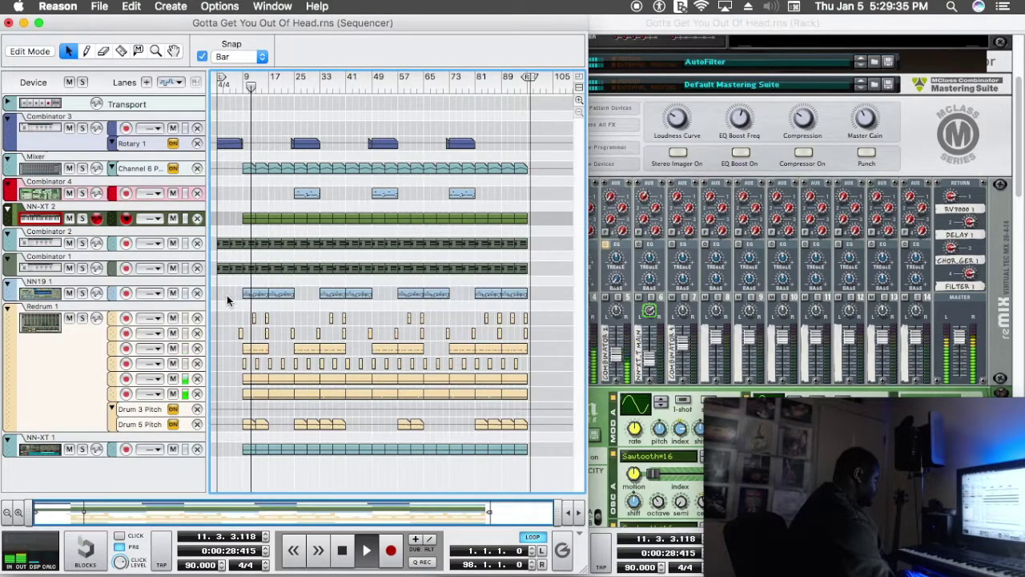
{"action": "key", "text": "space"}
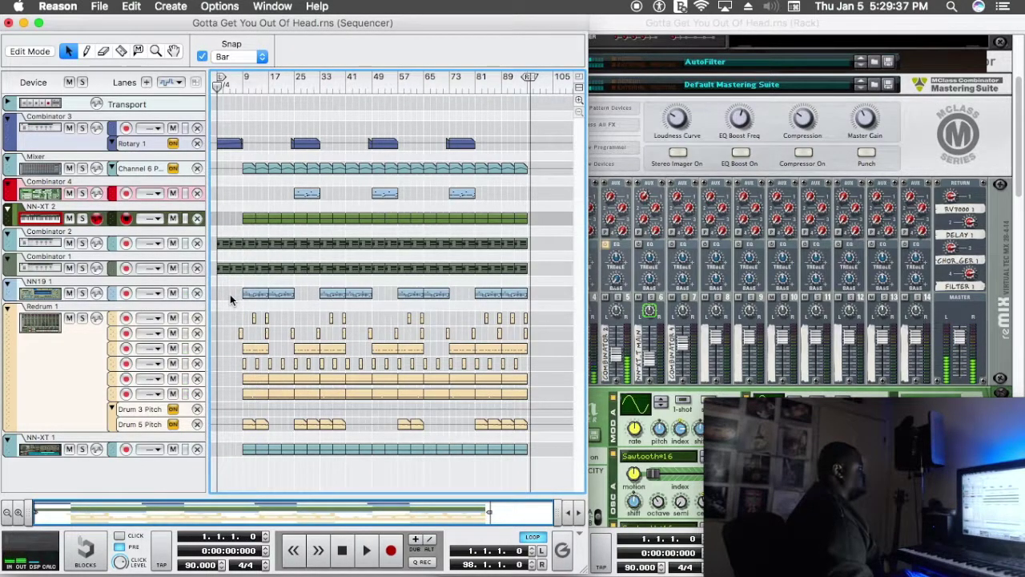
Move the song position to bar 25, play the full mix briefly, and stop playback
{"action": "left_click", "coordinate": [293, 86]}
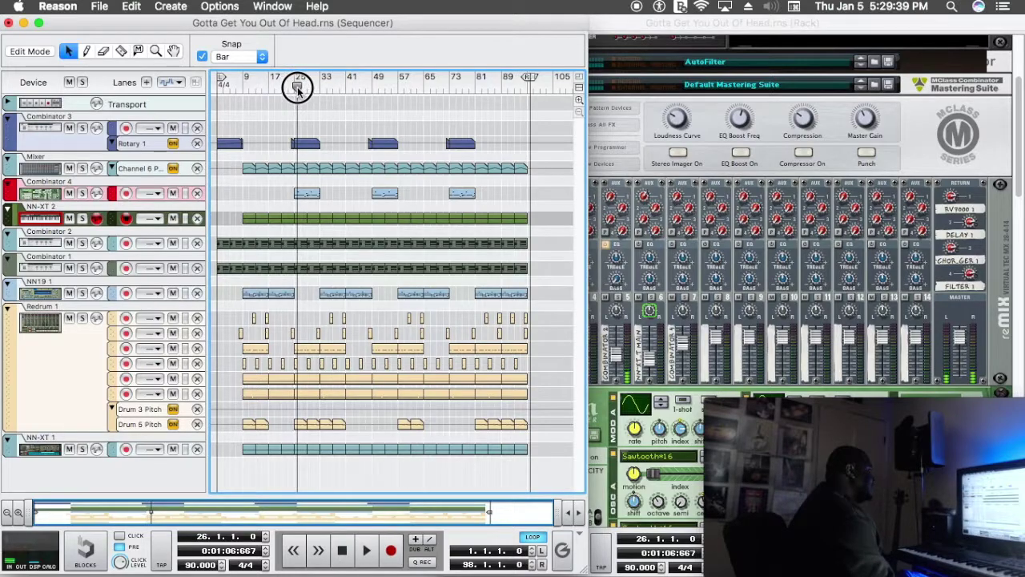
{"action": "key", "text": "space"}
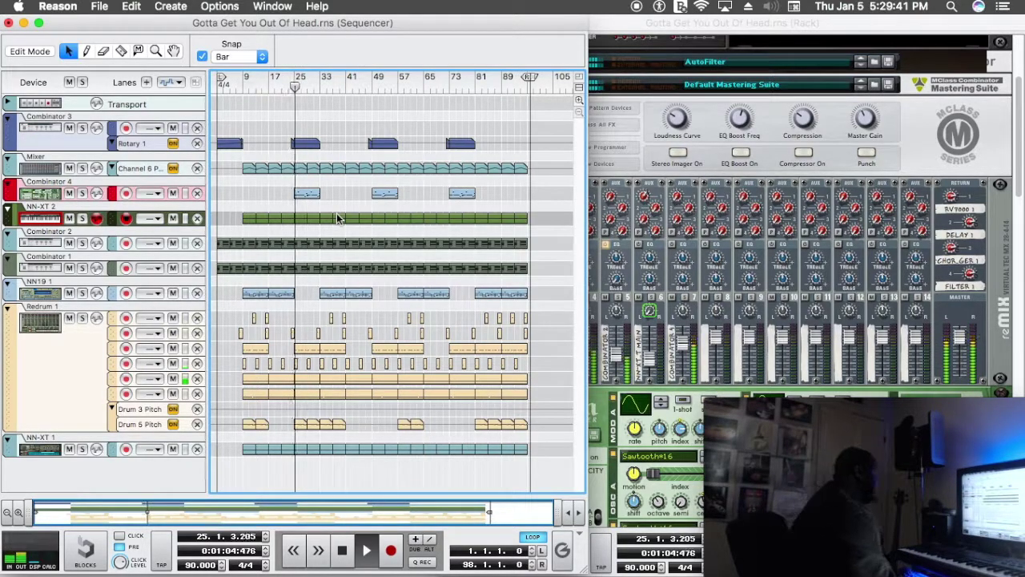
{"action": "key", "text": "space"}
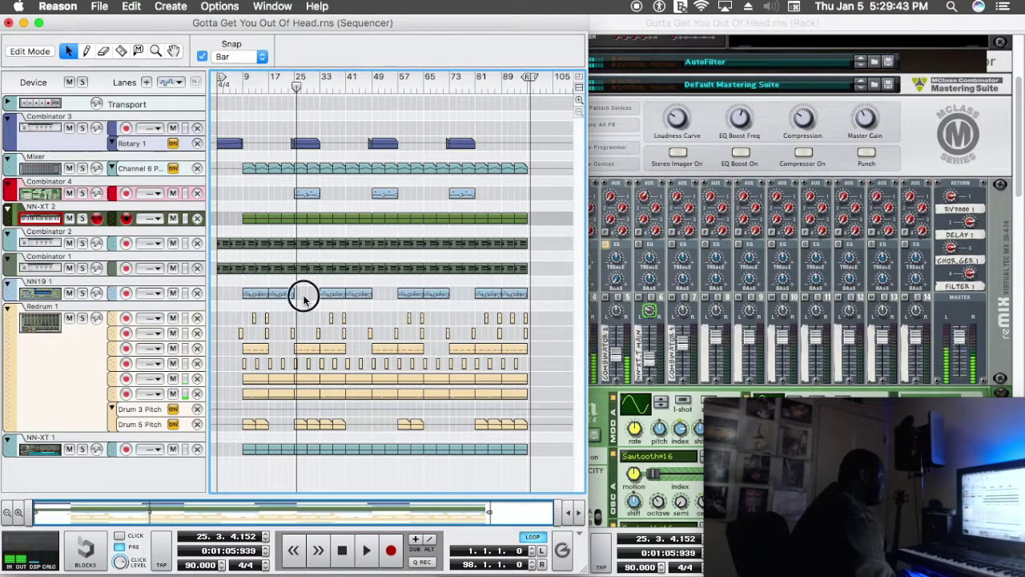
Select the Combinator 4 track and examine the modulator and oscillator settings of its Malström synthesizer in the rack
{"action": "left_click", "coordinate": [113, 198]}
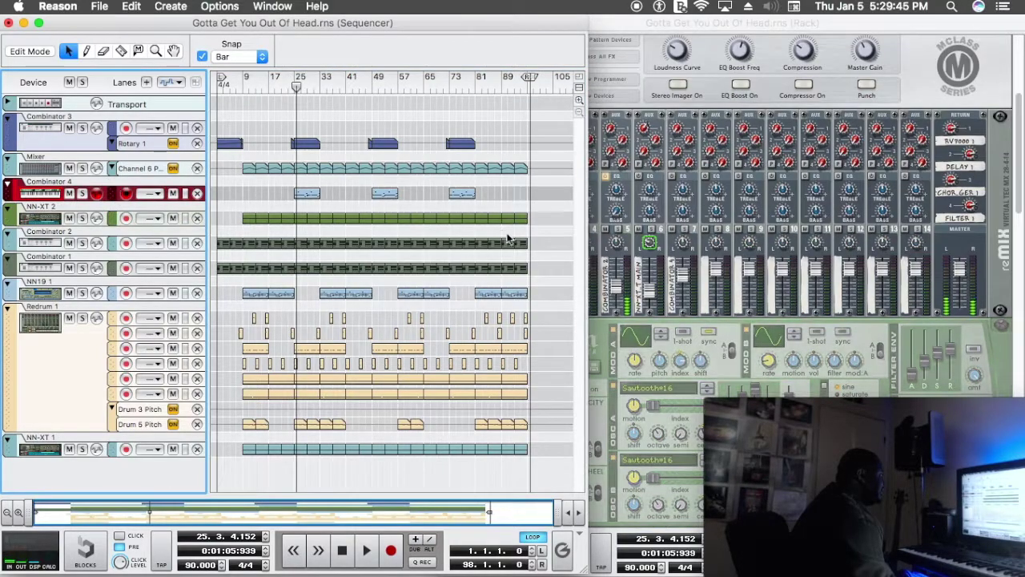
{"action": "left_click", "coordinate": [616, 345]}
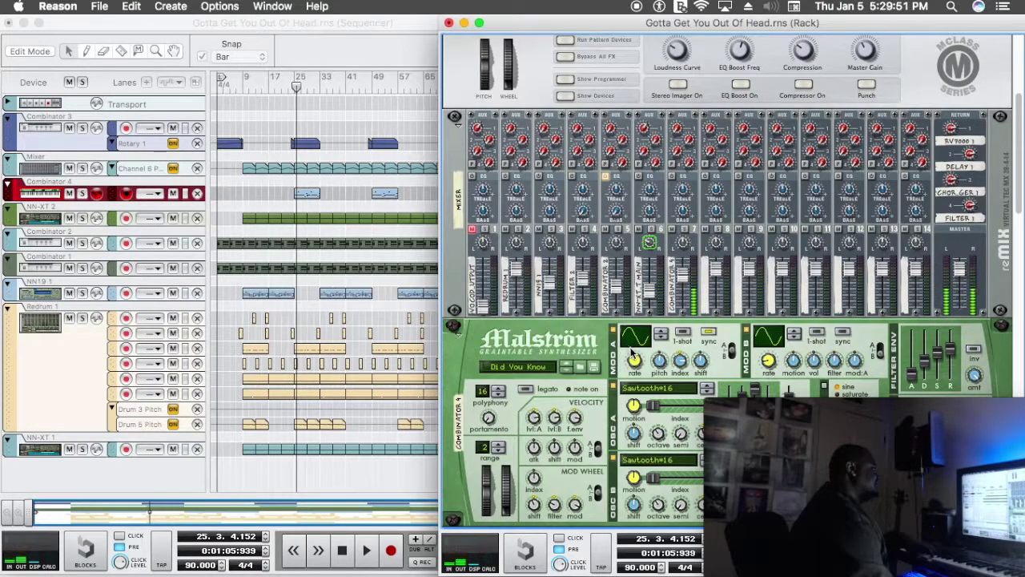
{"action": "scroll", "coordinate": [633, 353], "scroll_direction": "down", "scroll_amount": 2}
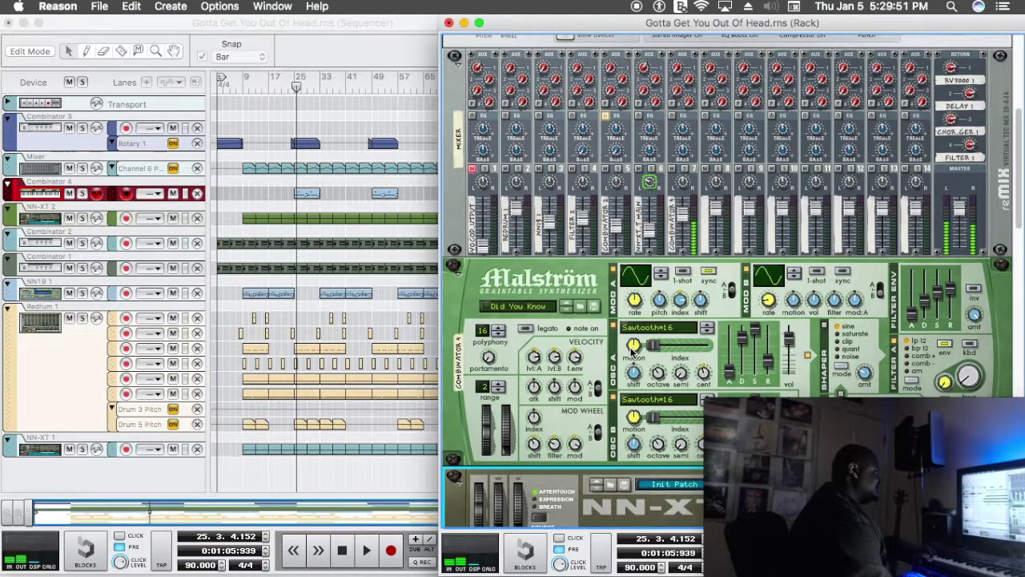
{"action": "left_click", "coordinate": [679, 314]}
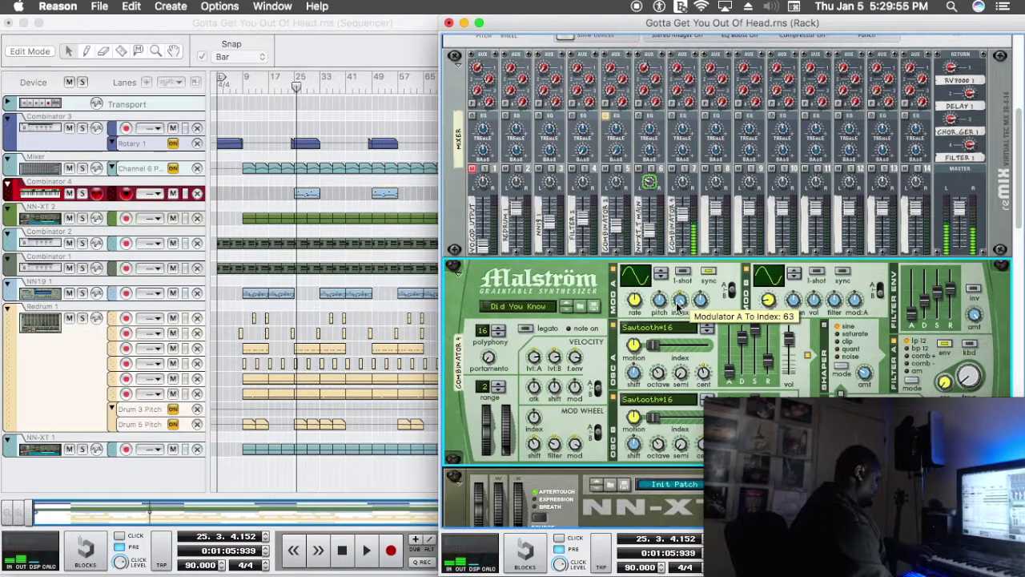
{"action": "key", "text": "super+z"}
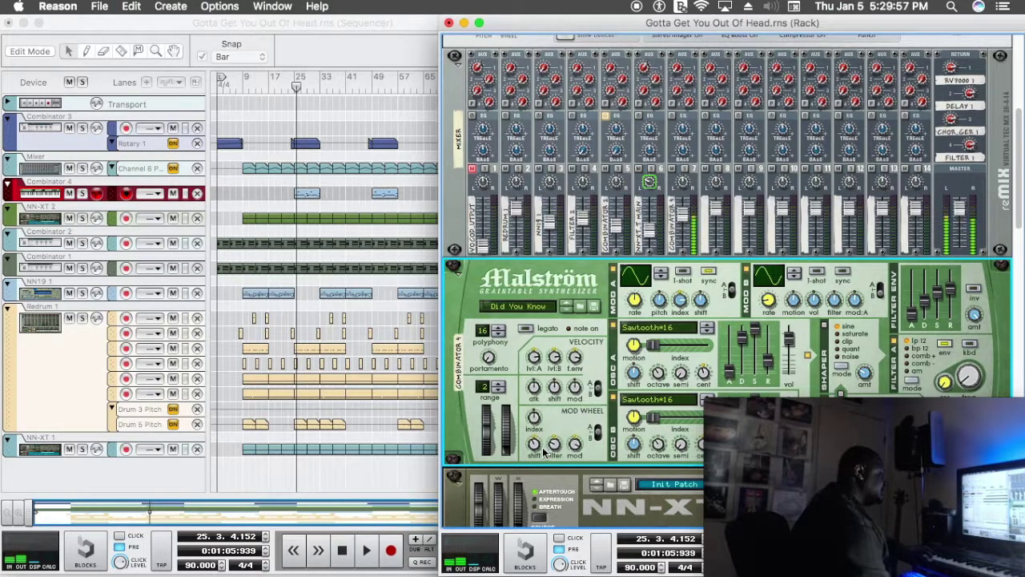
{"action": "left_click_drag", "start_coordinate": [814, 303], "coordinate": [812, 294]}
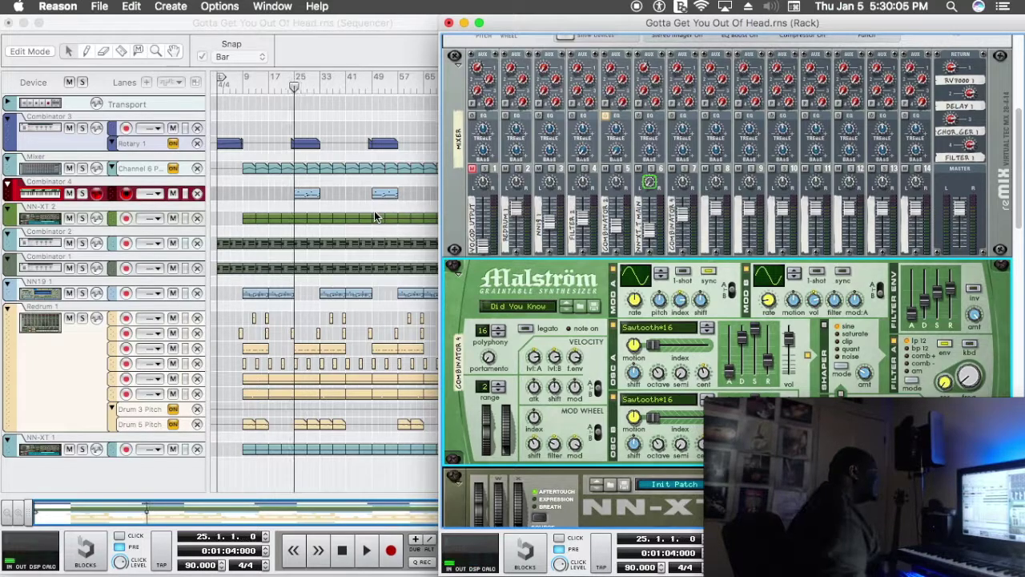
Play the full mix from bar 25 to hear the Combinator 4 part, then stop and return to the song start
{"action": "key", "text": "space"}
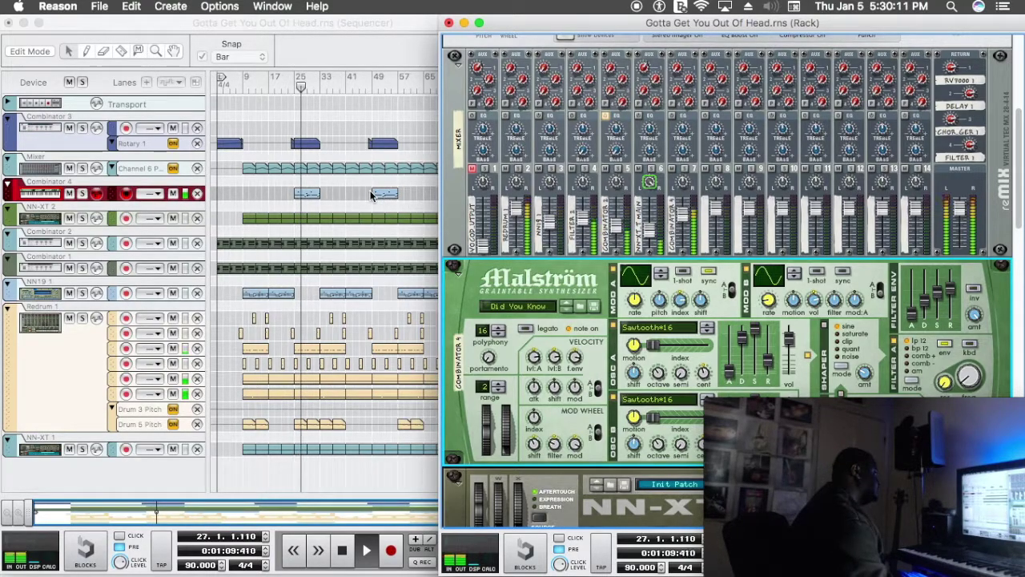
{"action": "left_click", "coordinate": [372, 200]}
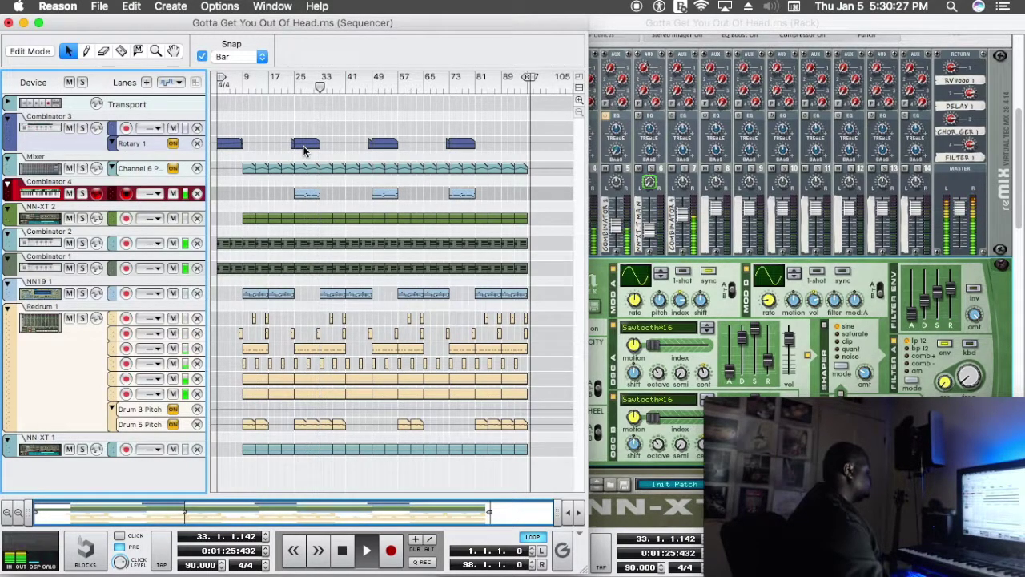
{"action": "left_click", "coordinate": [380, 303]}
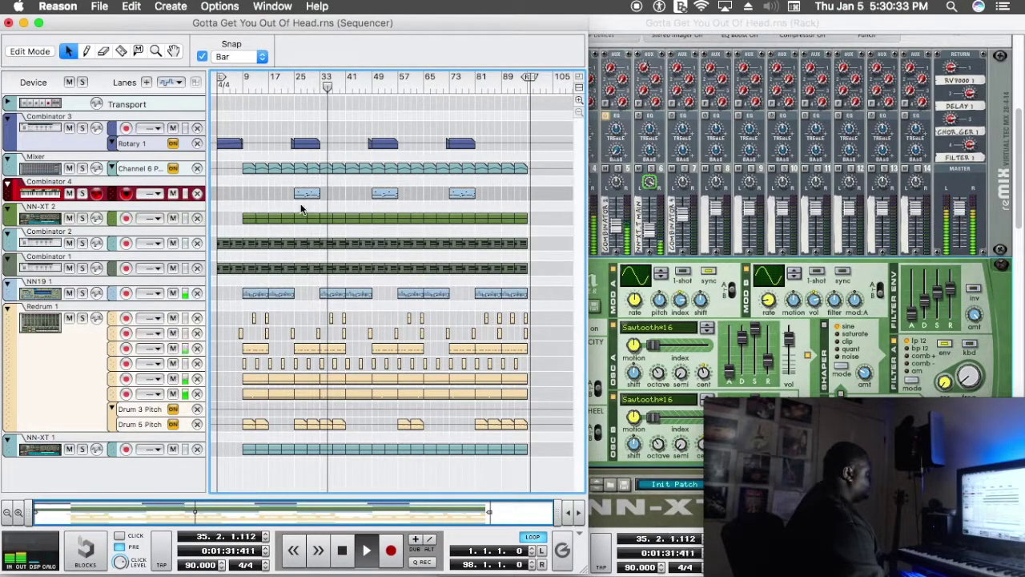
{"action": "double_click", "coordinate": [343, 554]}
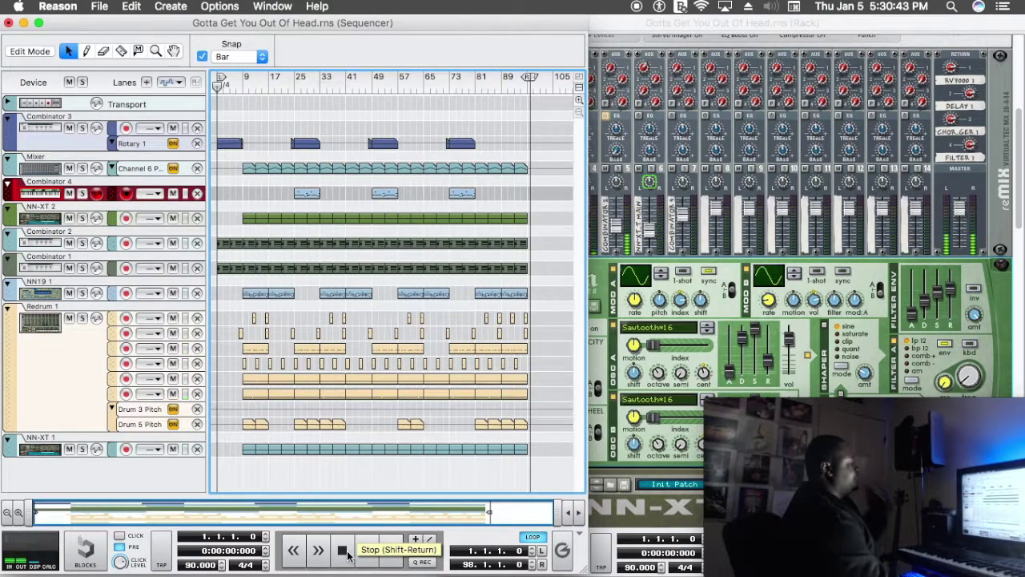
{"action": "mouse_move", "coordinate": [158, 557]}
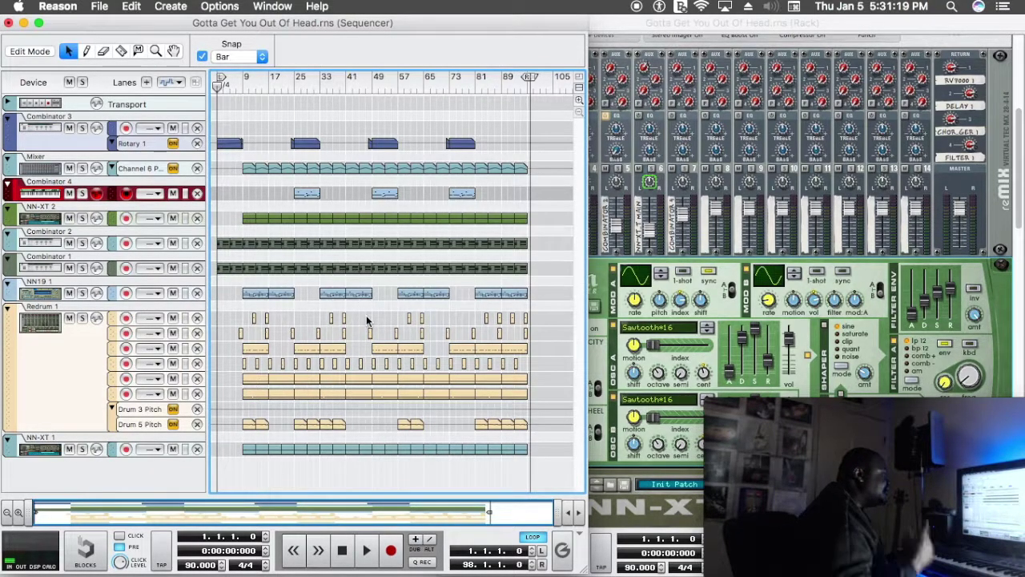
{"action": "key", "text": "F11"}
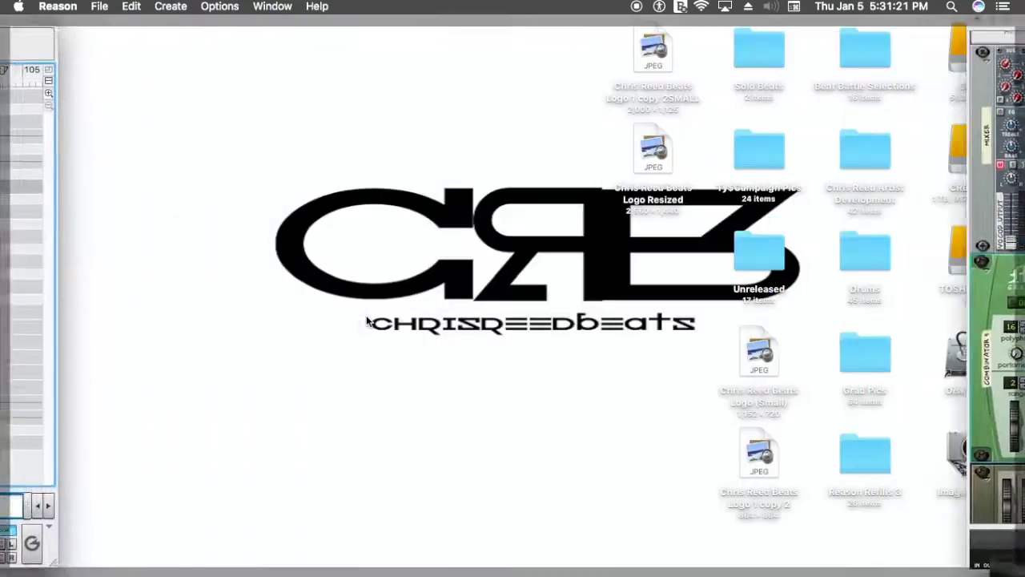
{"action": "key", "text": "F11"}
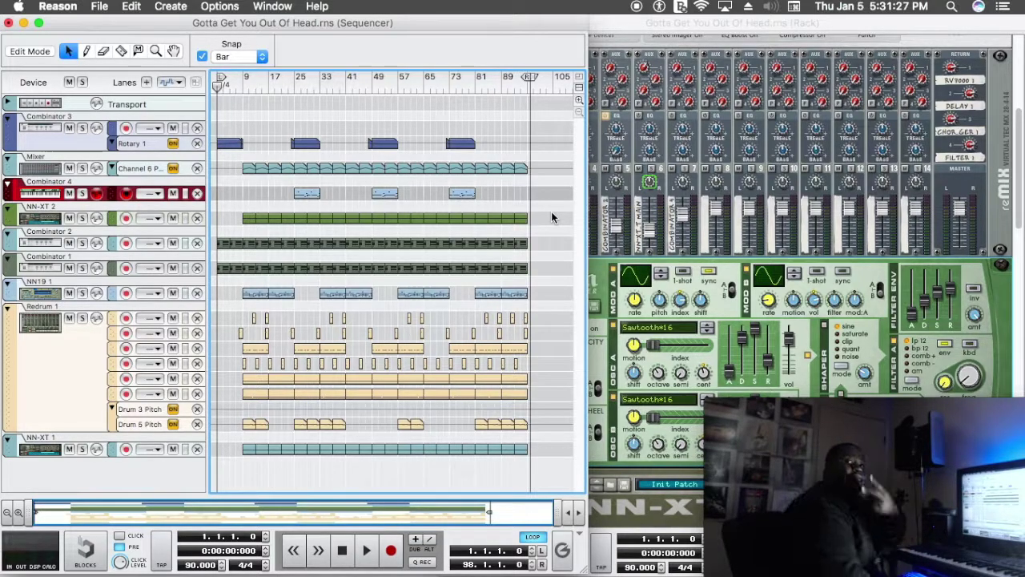
Play the full mix from the beginning of the song
{"action": "key", "text": "space"}
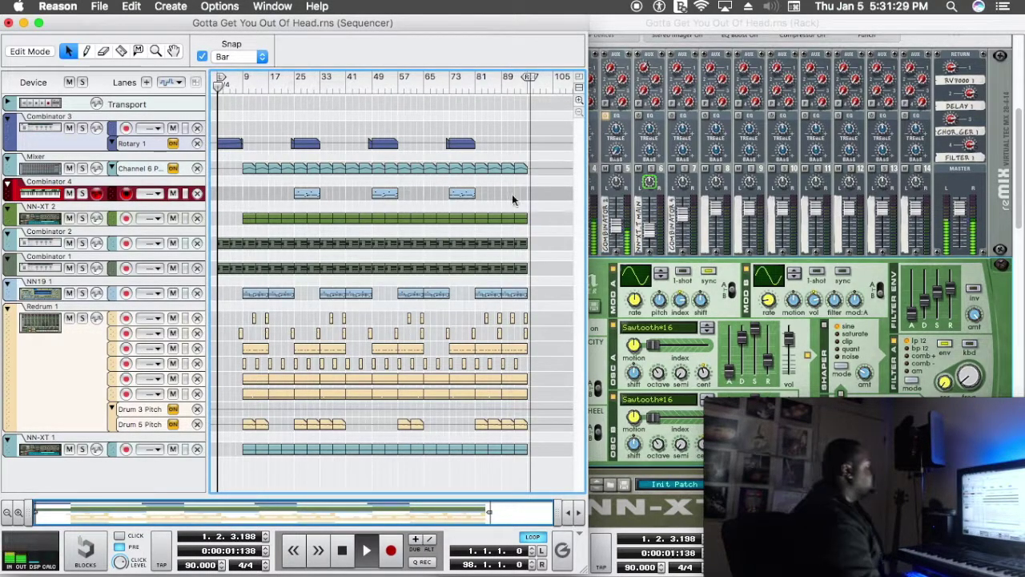